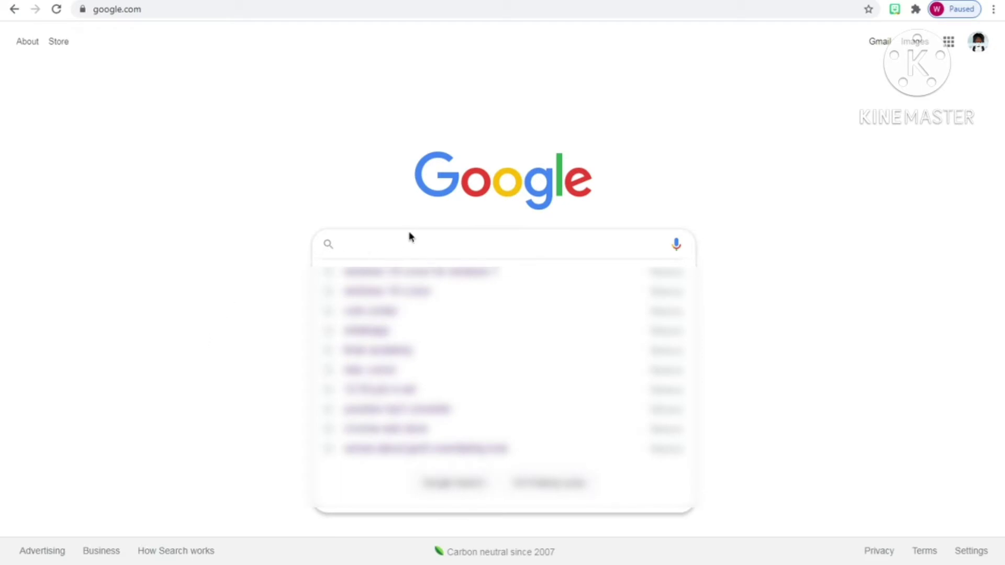
Search Google for 'canva' and open the canva.com result.
text(canva)
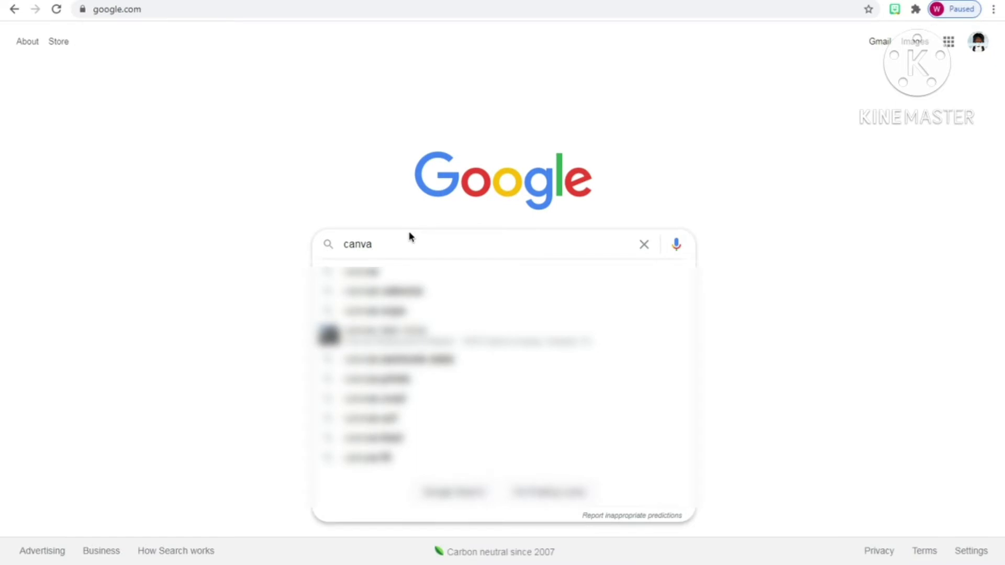
key(Return)
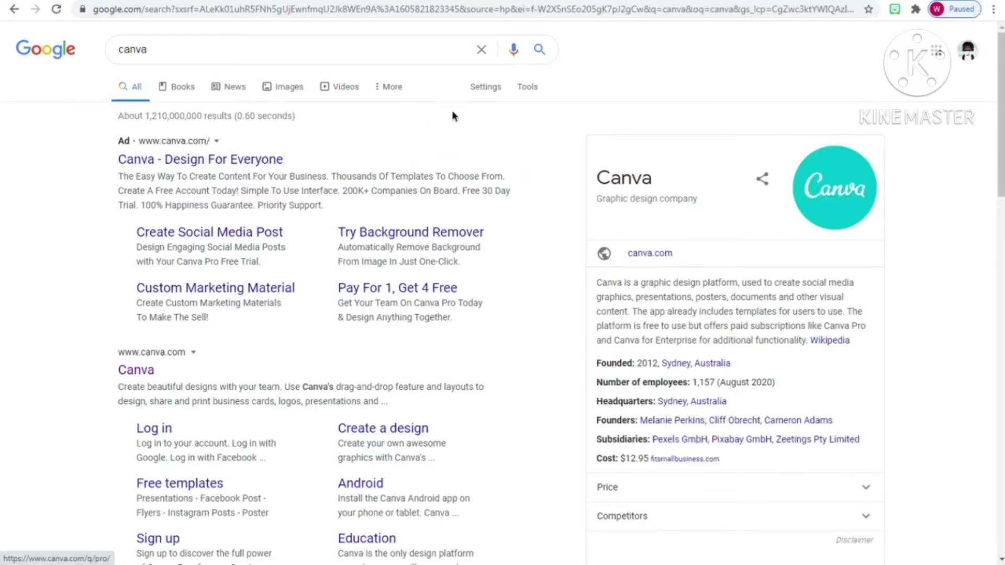
scroll(516, 109, down, 3)
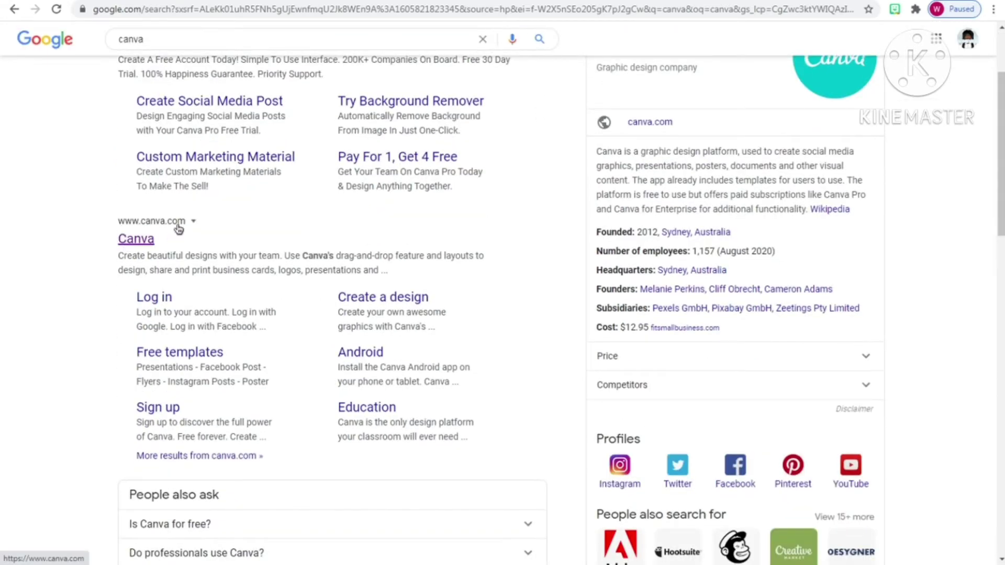
click(137, 245)
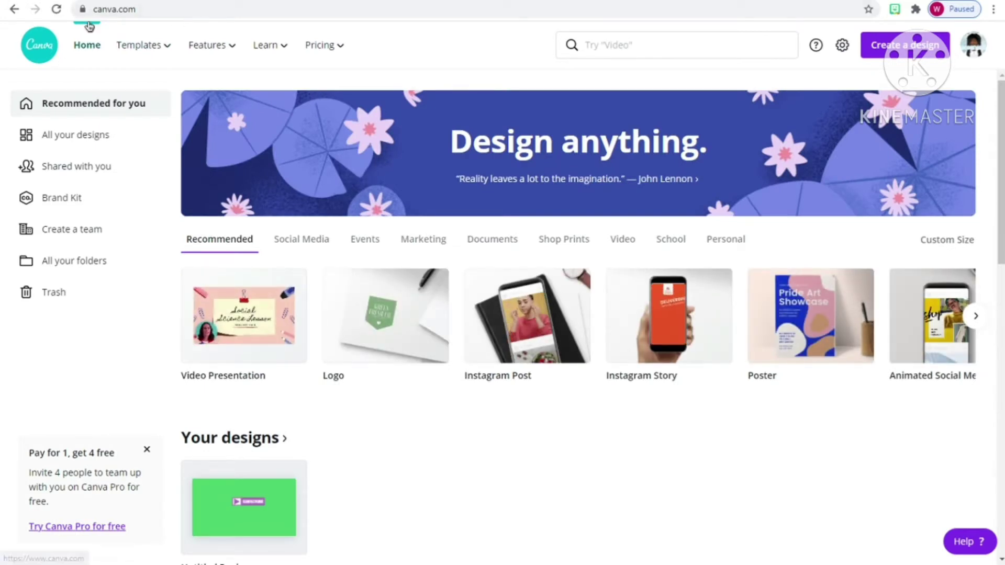
Find the YouTube Thumbnail design type via a 'youtube thumbnail' search and create a blank one.
click(609, 46)
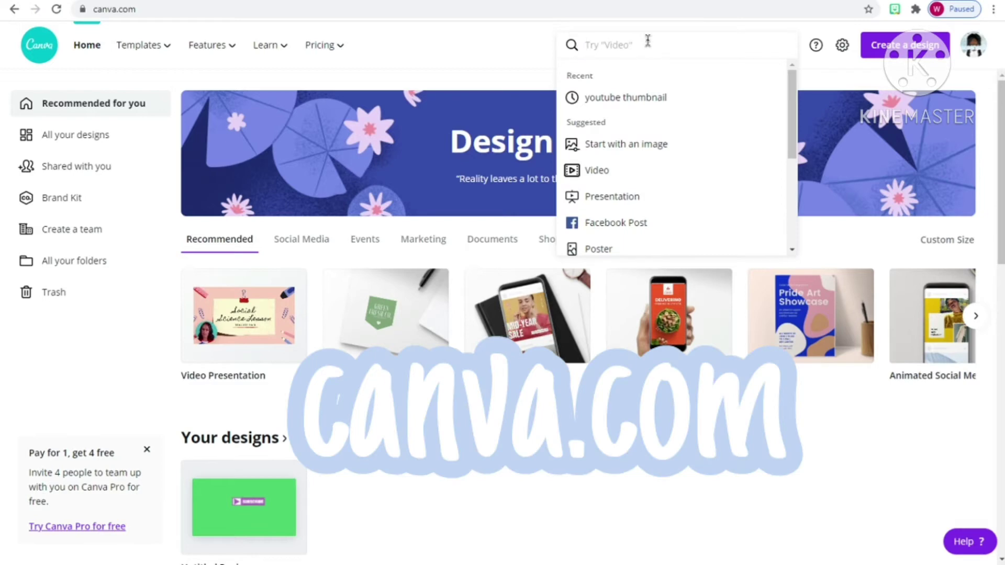
text(youtub)
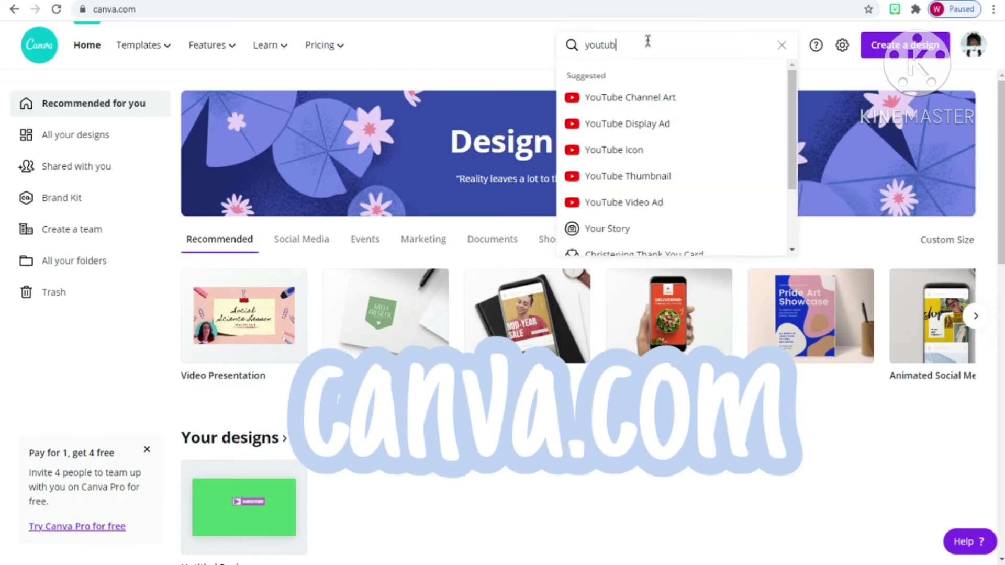
text(e thumb)
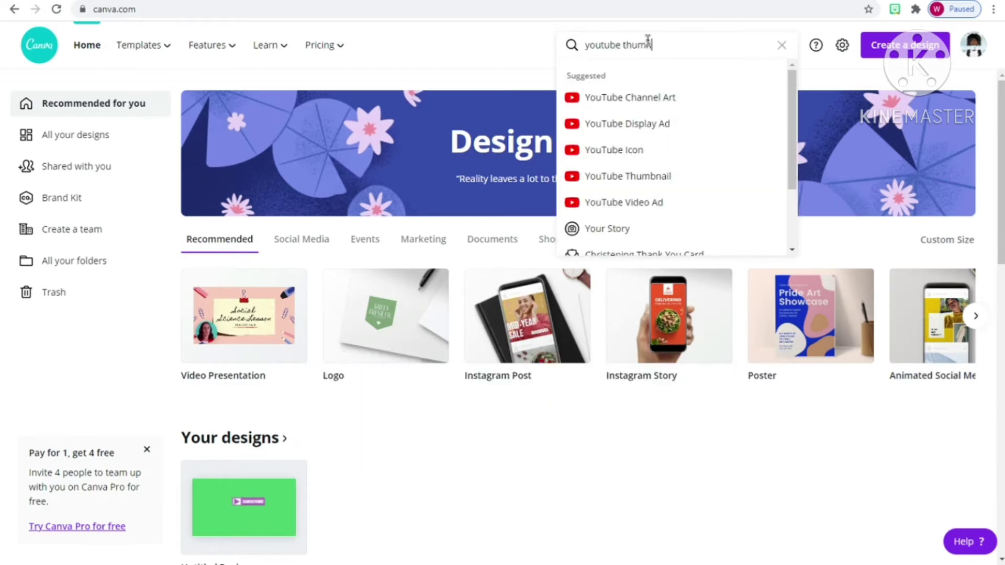
text(nail)
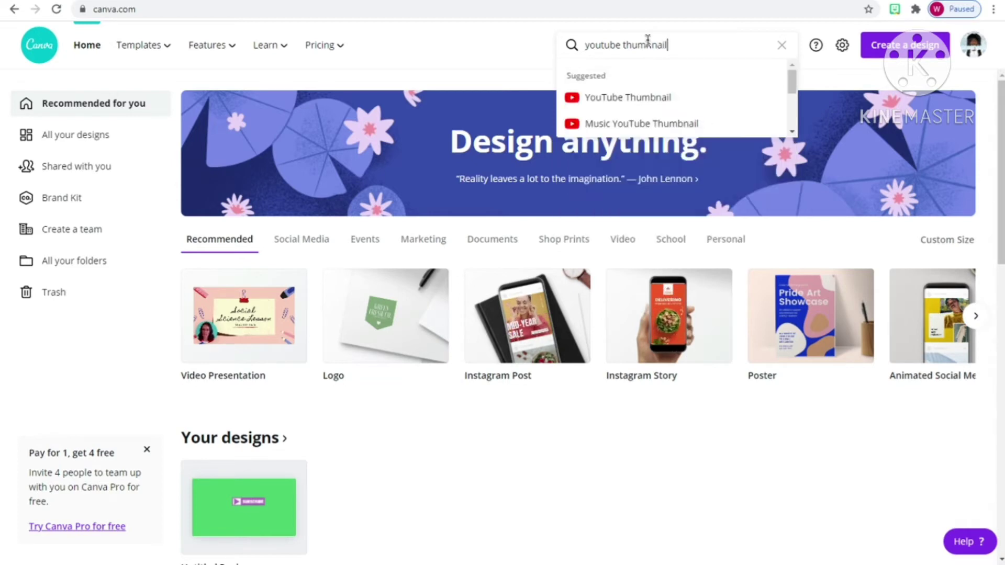
click(615, 102)
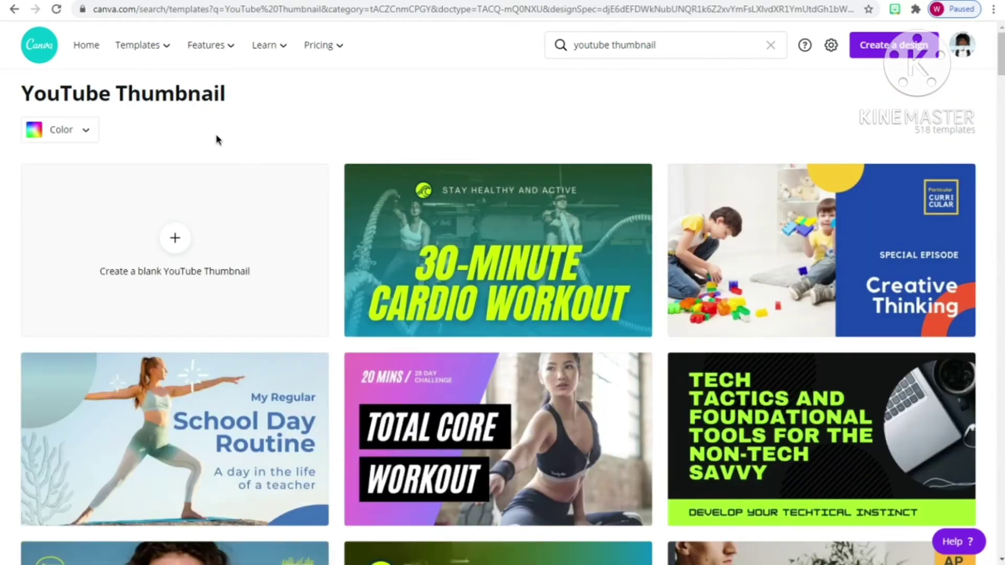
click(175, 238)
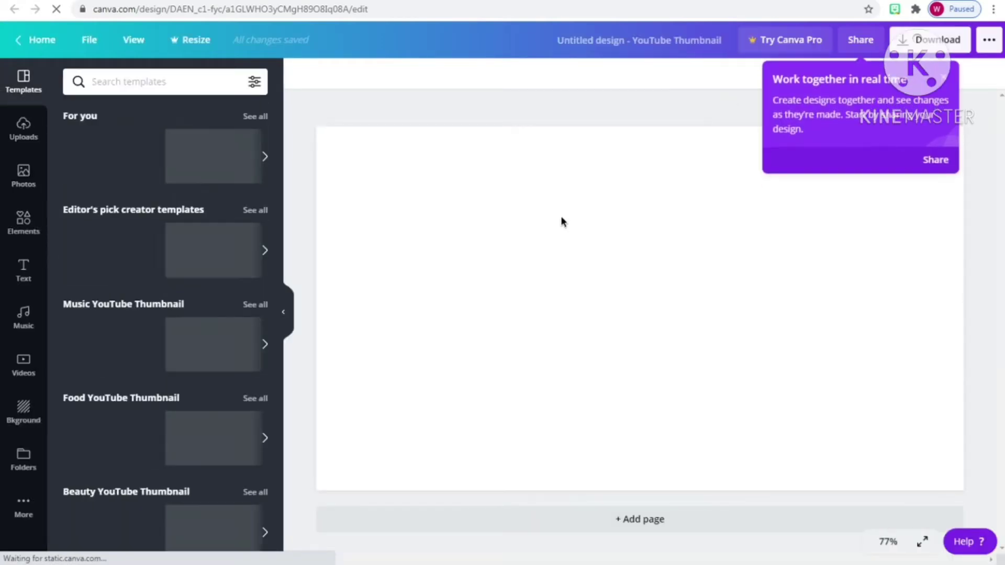
Dismiss the collaboration tip and set the page background to custom green #51AF4D.
click(944, 77)
click(543, 244)
click(300, 75)
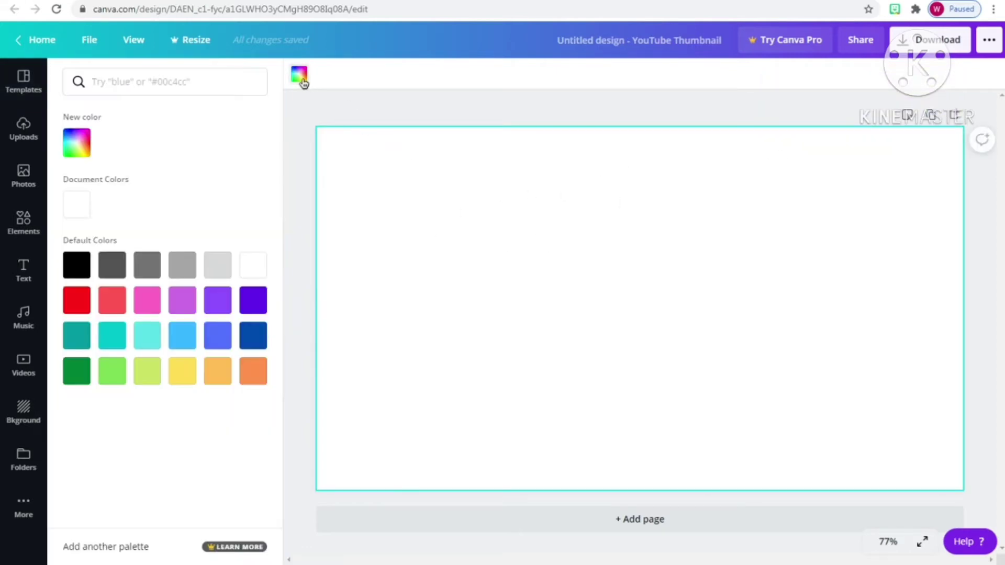
click(82, 149)
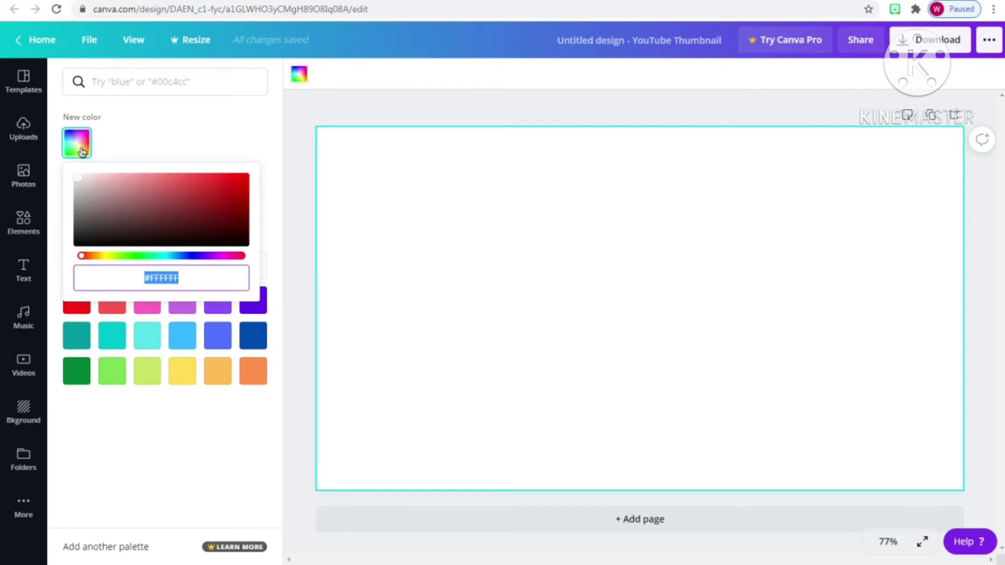
drag(73, 181, 194, 201)
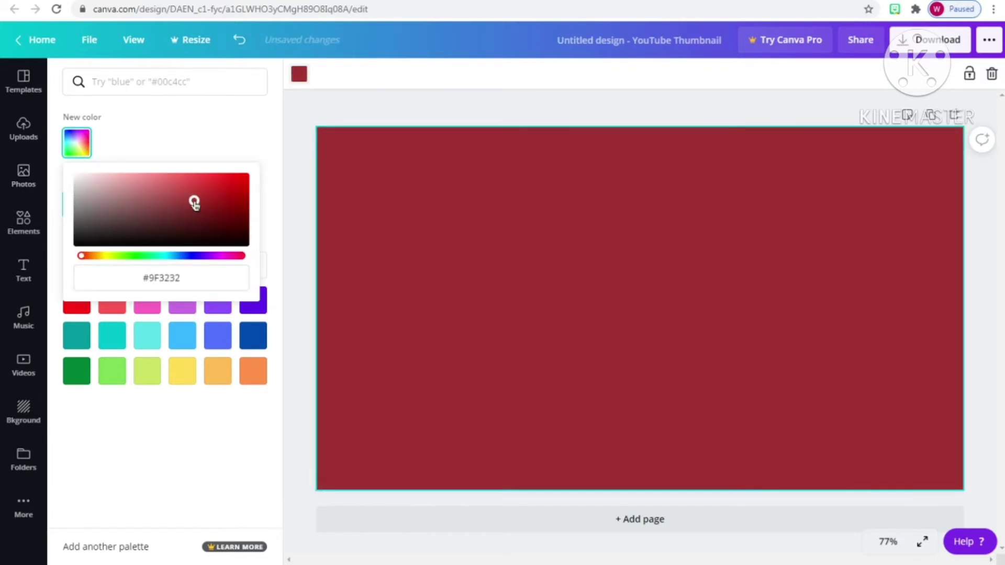
drag(109, 255, 140, 255)
drag(207, 205, 173, 200)
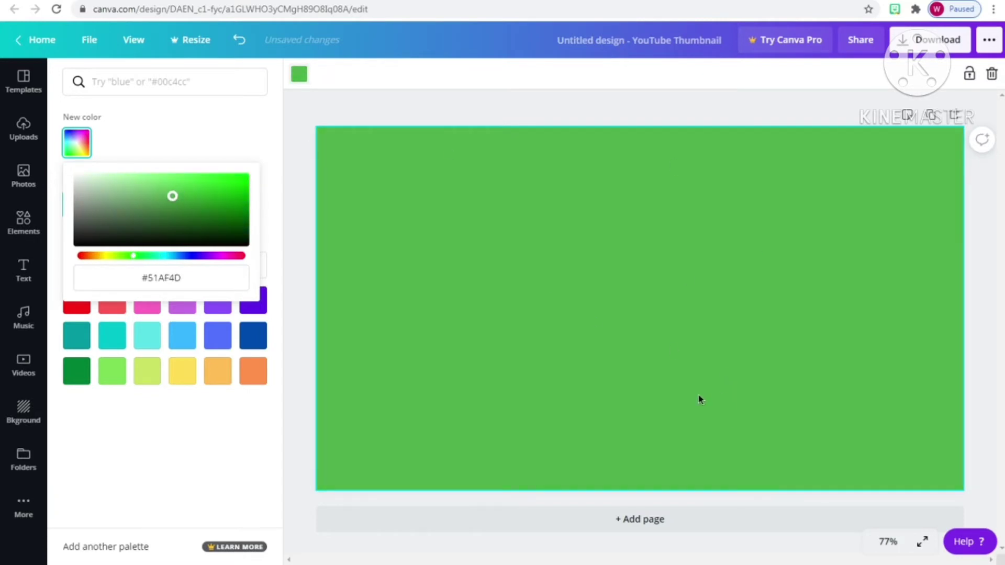
click(549, 107)
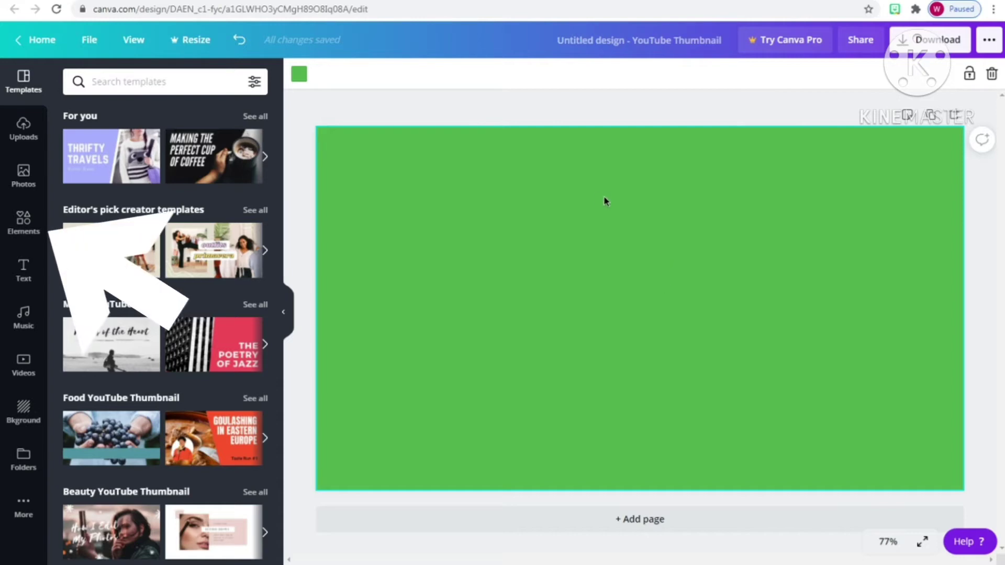
Add a square shape from Elements and flatten it into a thin bar across the page centre.
click(23, 225)
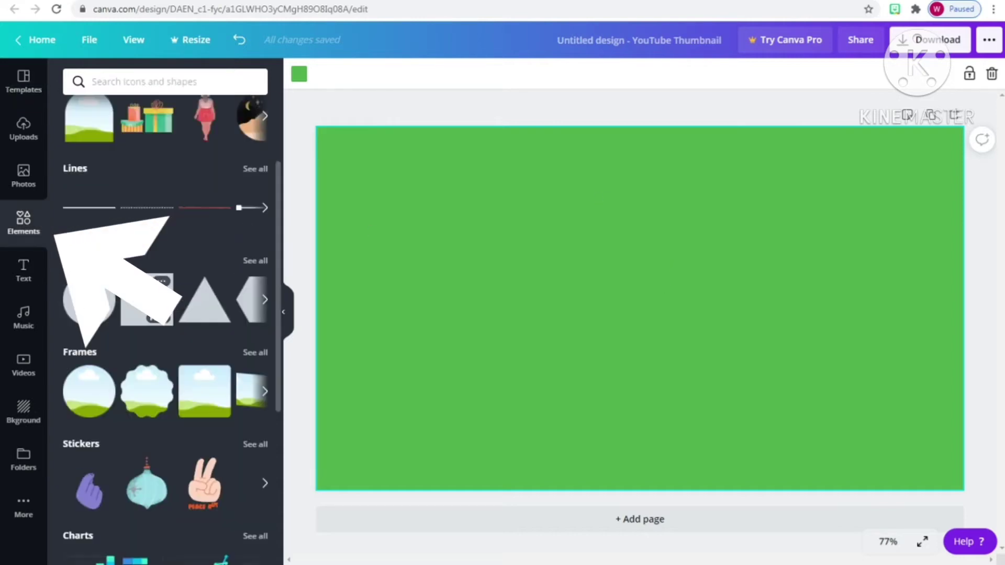
click(165, 303)
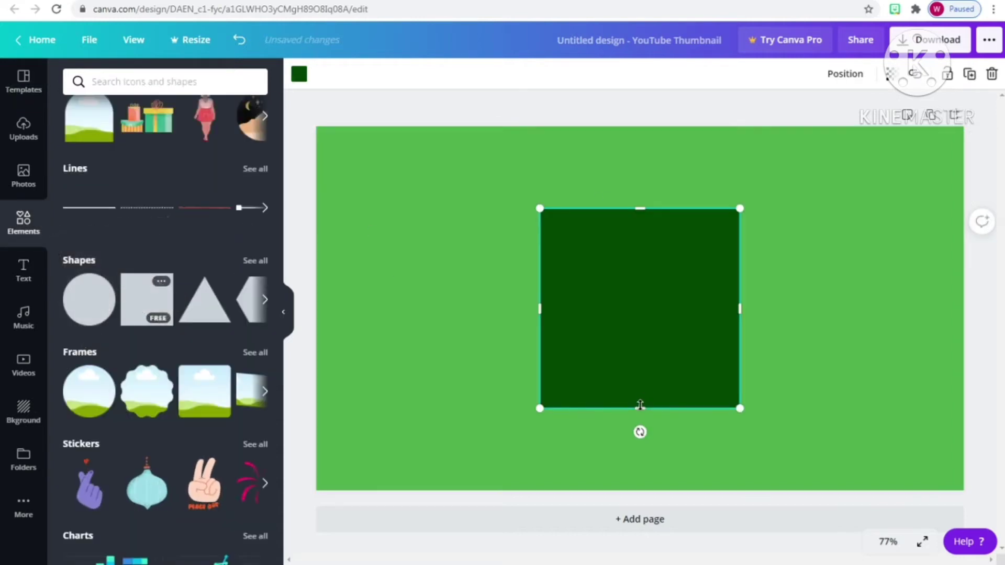
drag(640, 408, 649, 254)
drag(641, 212, 631, 220)
drag(628, 240, 633, 298)
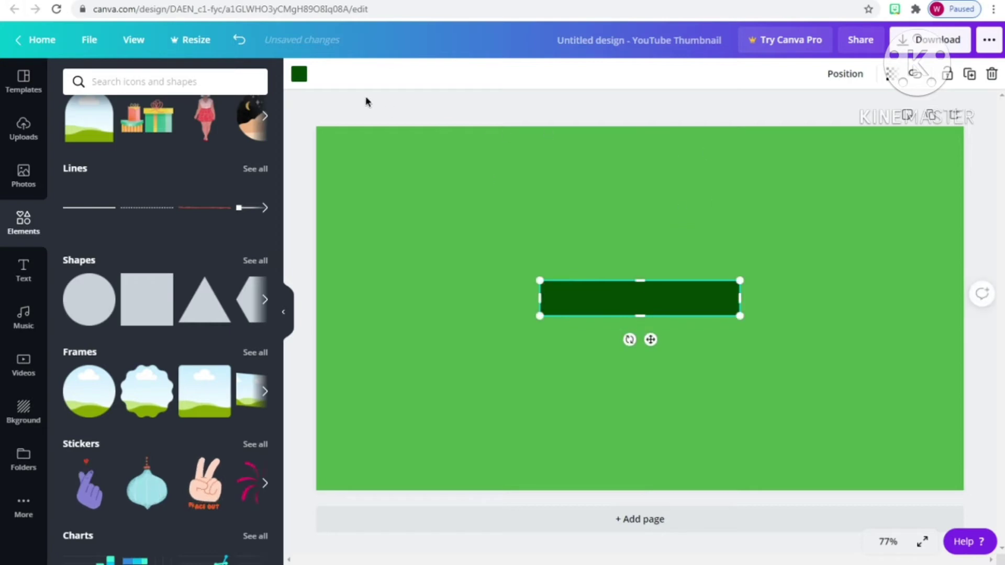
Colour the bar light blue #89C4D4 with the custom colour picker.
click(301, 77)
click(76, 157)
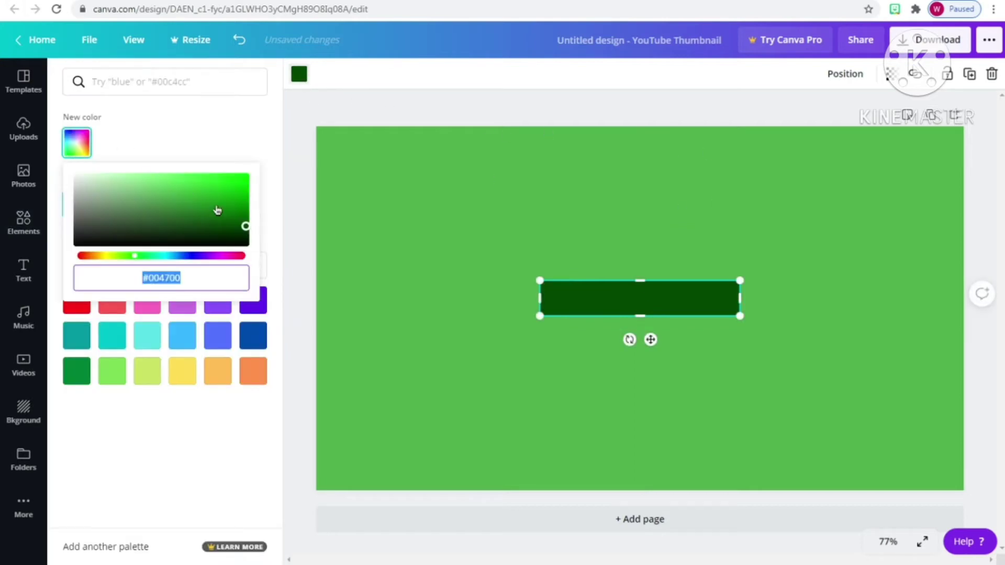
click(155, 256)
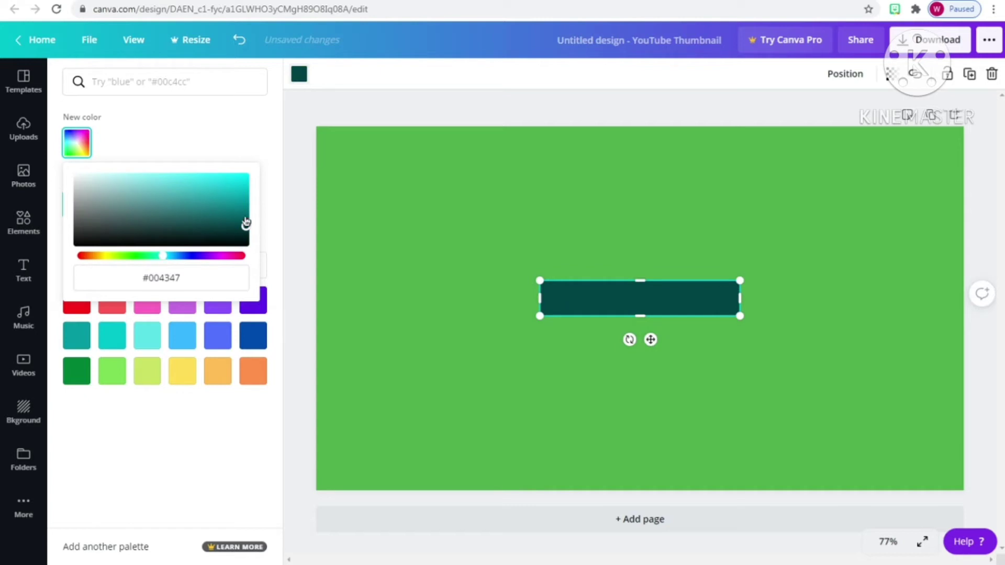
drag(246, 222, 151, 199)
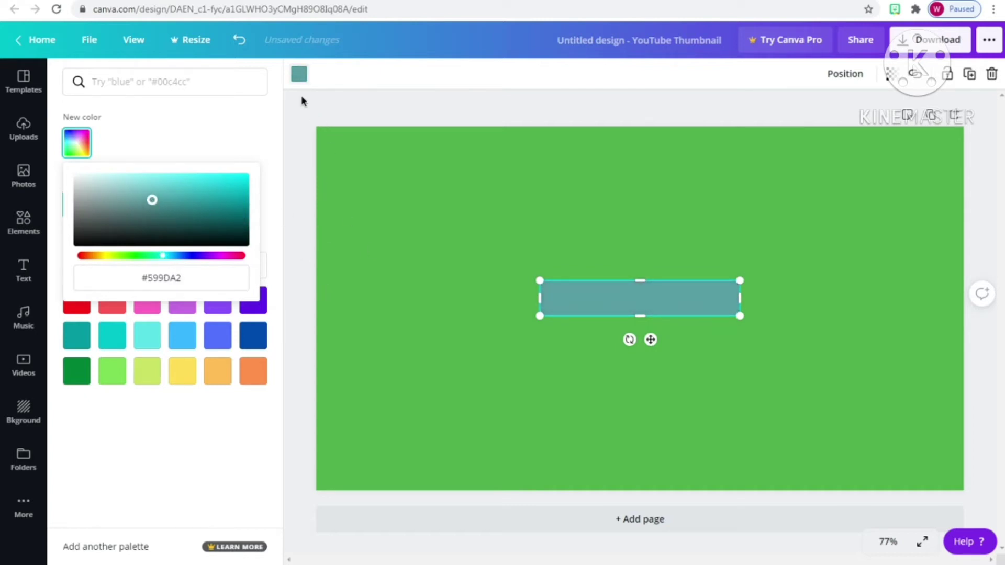
drag(151, 204, 135, 185)
mouse_move(169, 259)
mouse_down()
mouse_move(158, 256)
mouse_move(168, 254)
mouse_up()
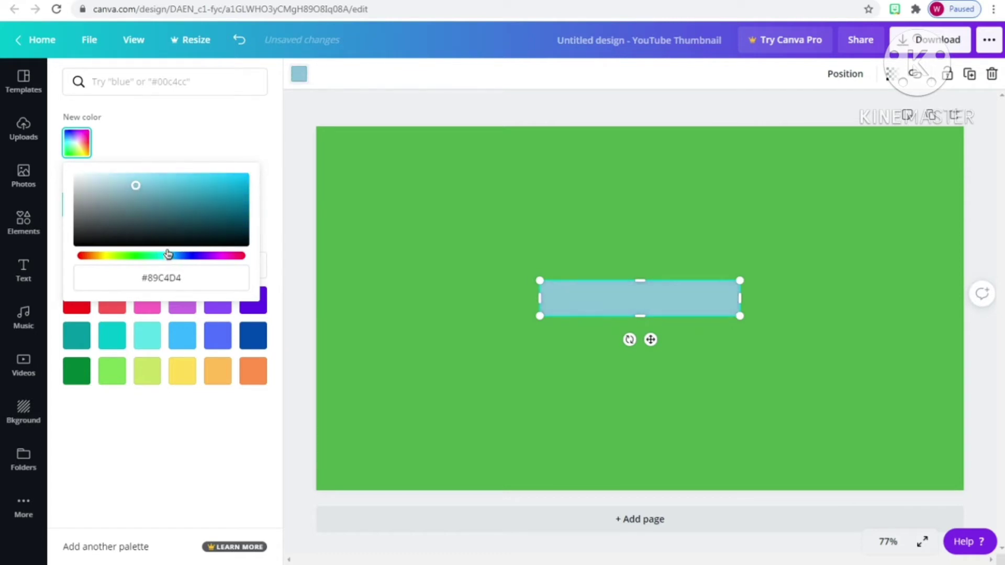
click(293, 138)
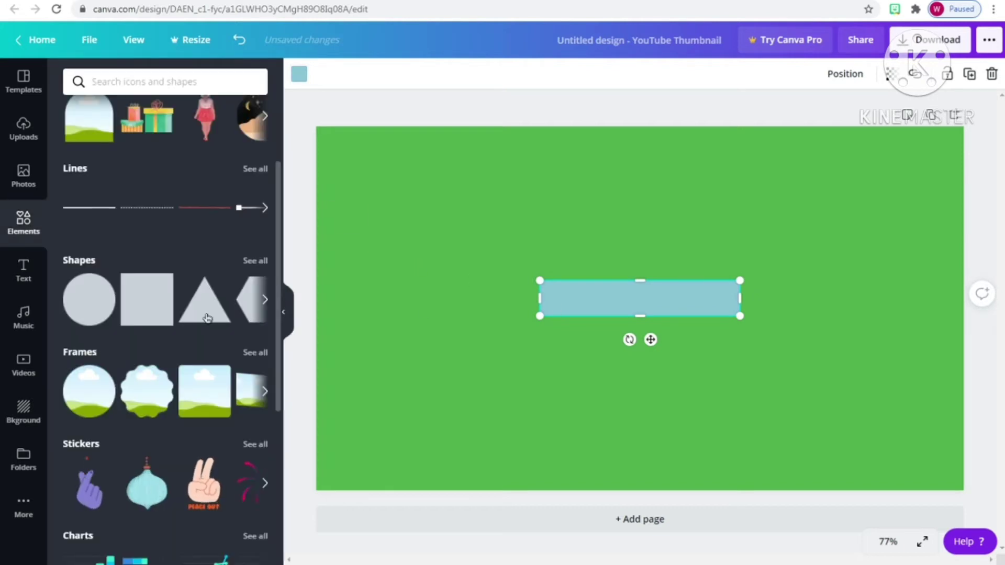
Add another square and shrink it to button-icon size, about 59 × 55.
click(143, 296)
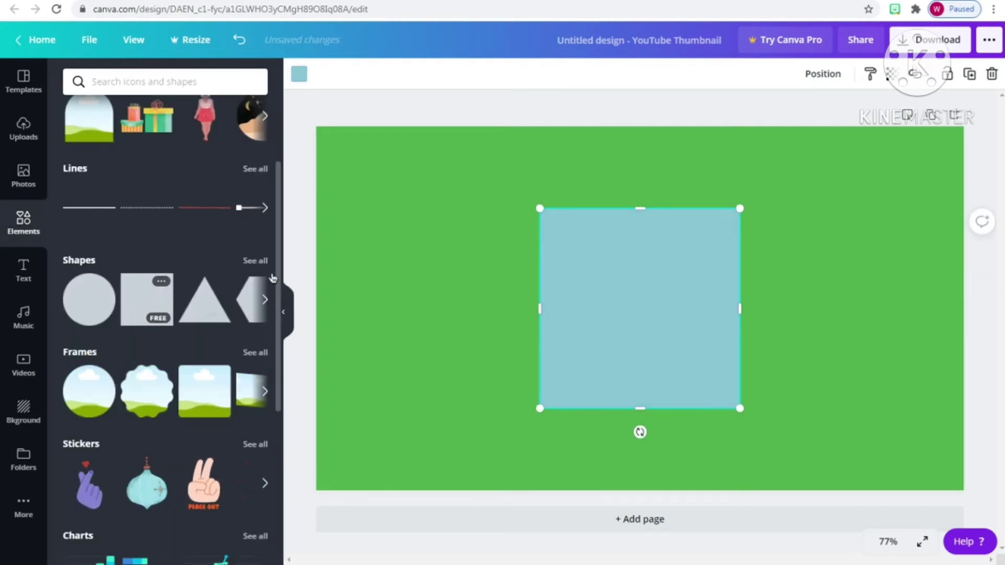
drag(739, 408, 596, 264)
drag(566, 207, 567, 218)
drag(540, 265, 579, 256)
Make the small square white and move it onto the bar's left end.
click(305, 81)
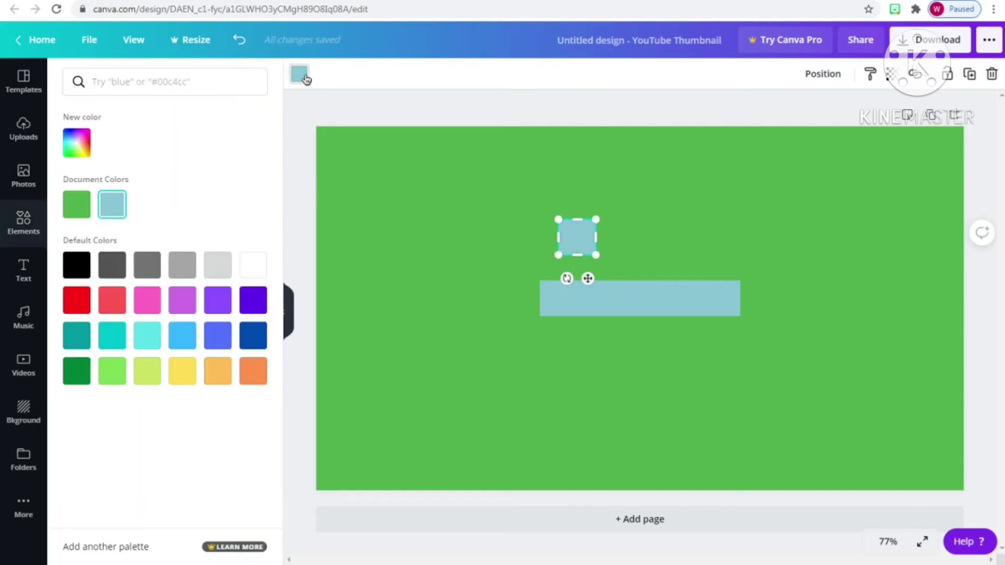
click(253, 265)
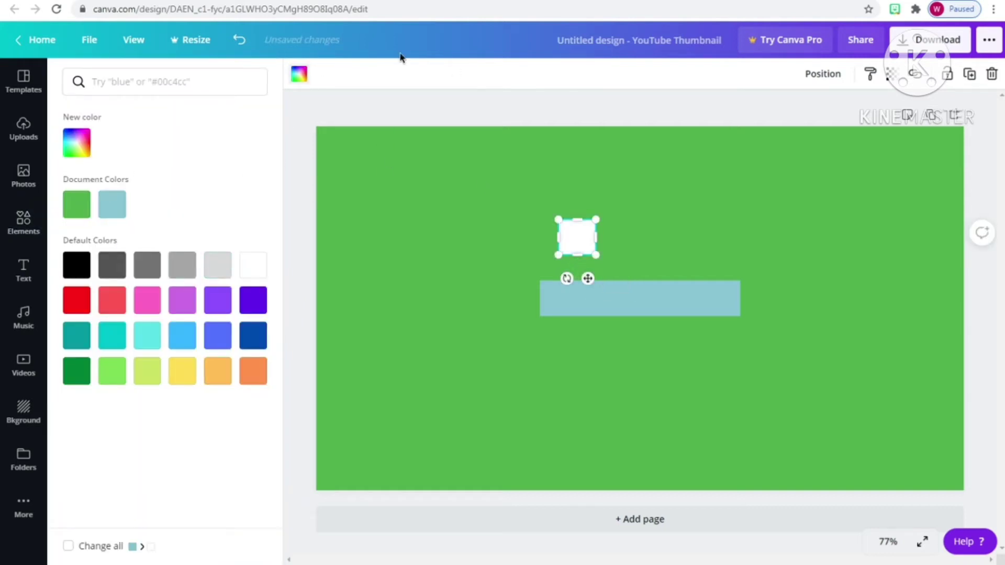
key(Escape)
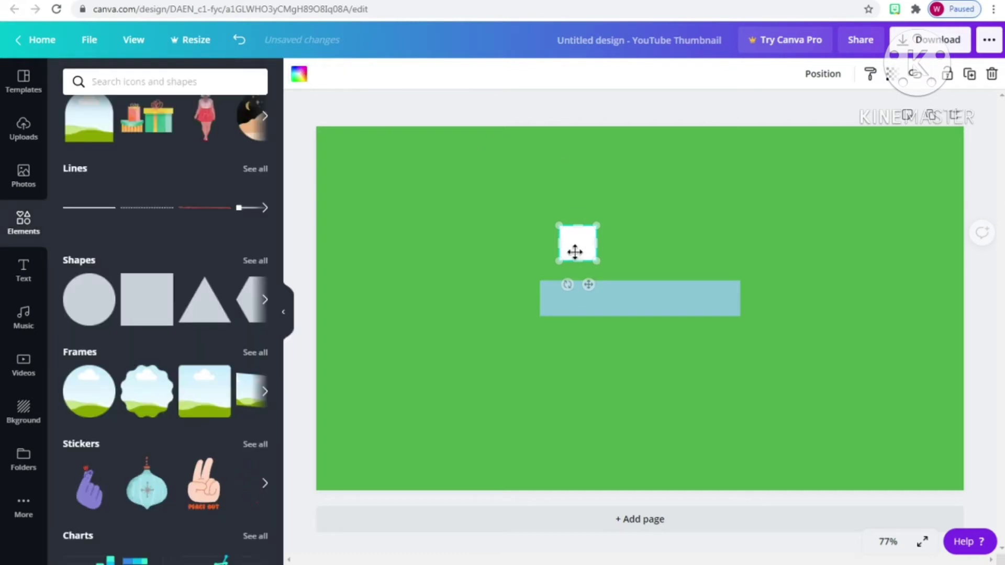
drag(575, 246, 561, 306)
Add a triangle, shrink it into a small play icon and place it on the white square.
click(500, 351)
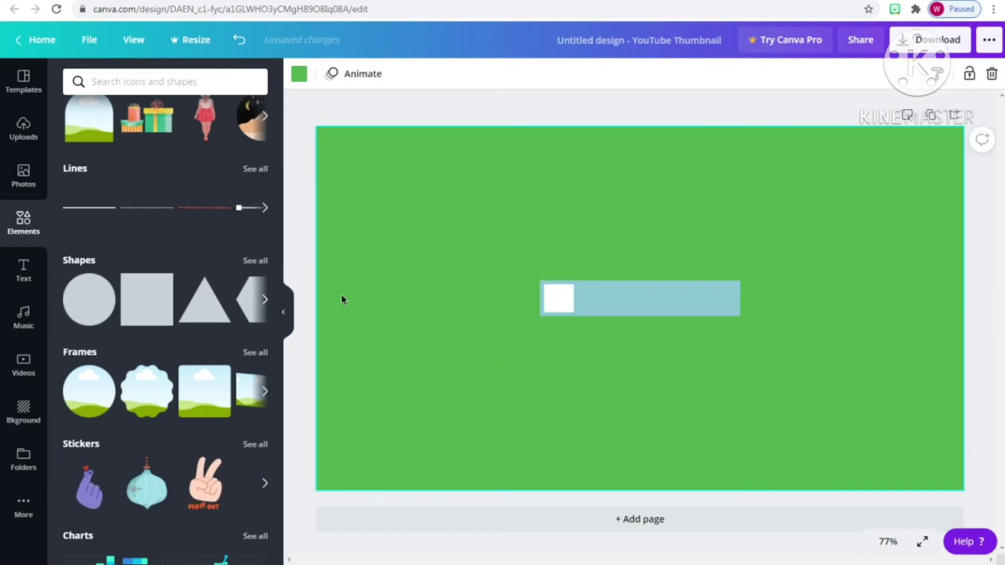
click(201, 303)
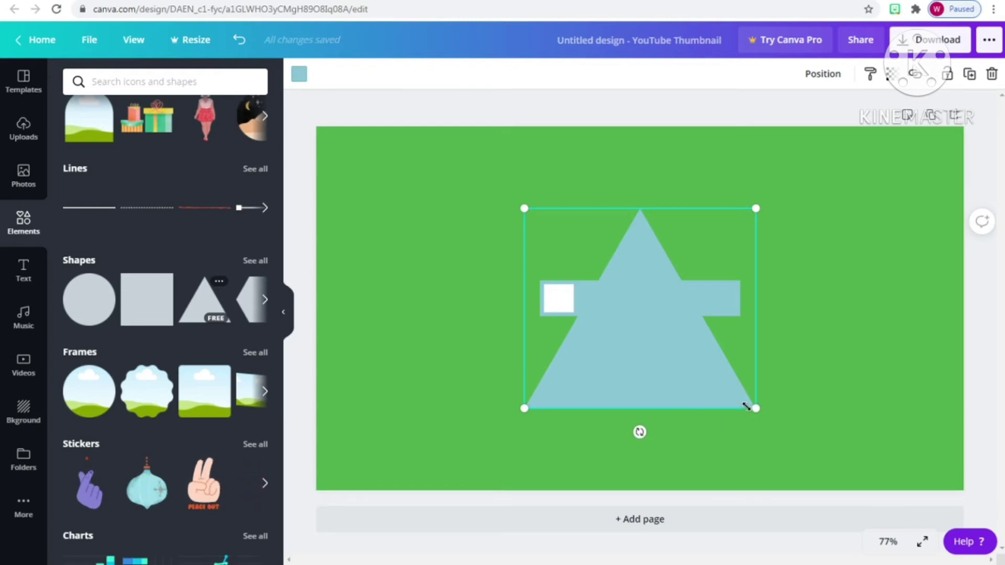
drag(747, 407, 463, 217)
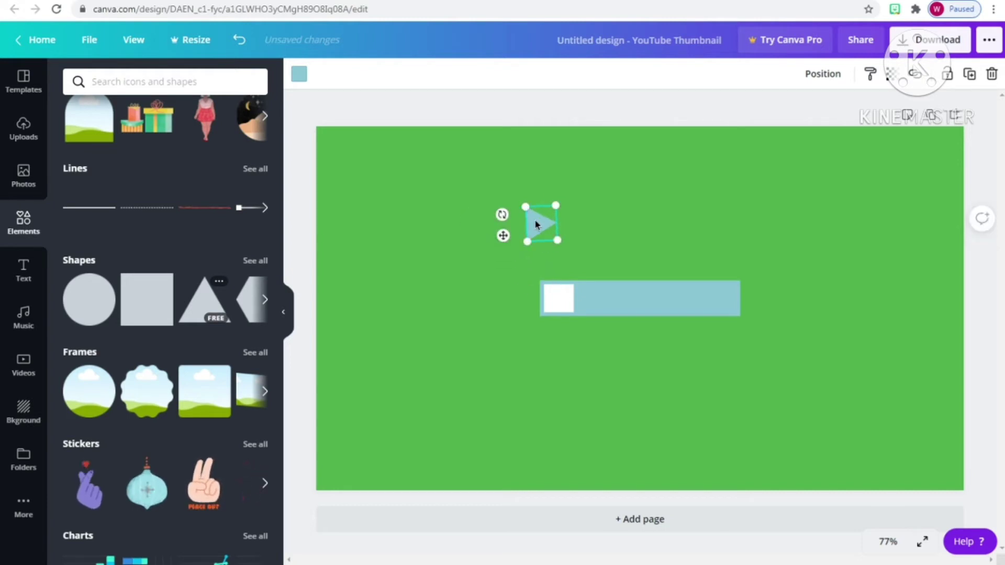
drag(535, 224, 554, 299)
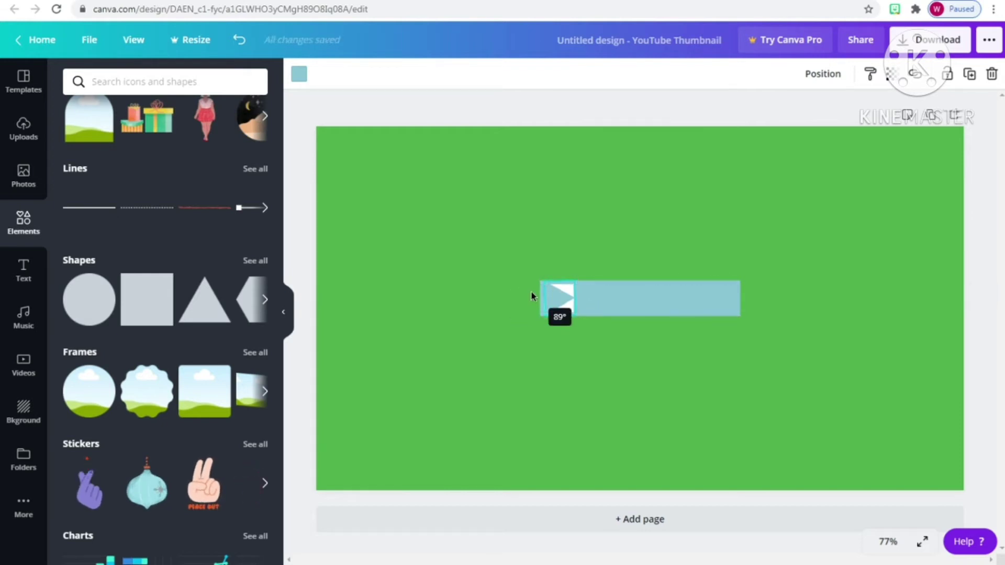
drag(572, 309, 558, 296)
click(545, 362)
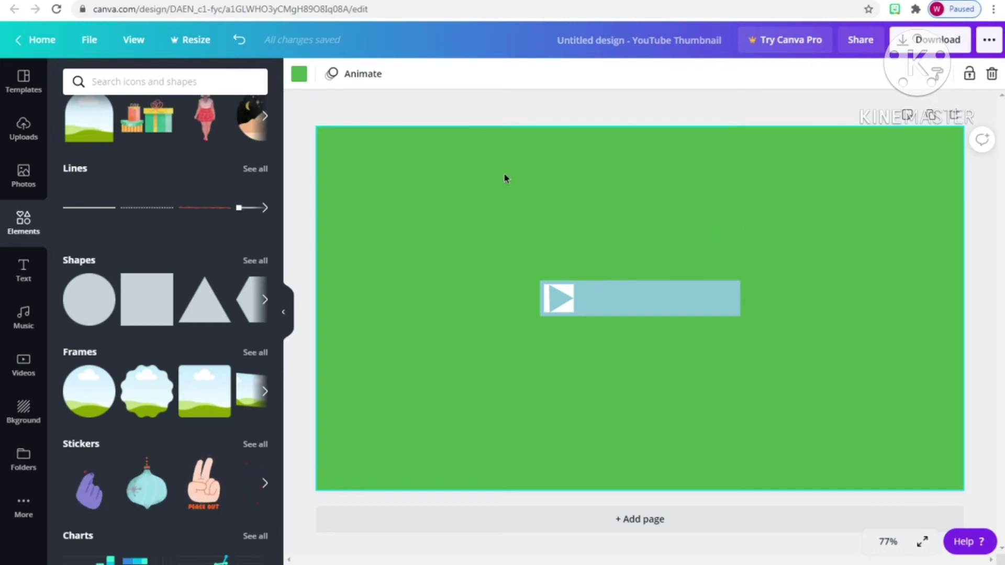
Add a subheading text box and replace its text with 'subscribe'.
click(22, 268)
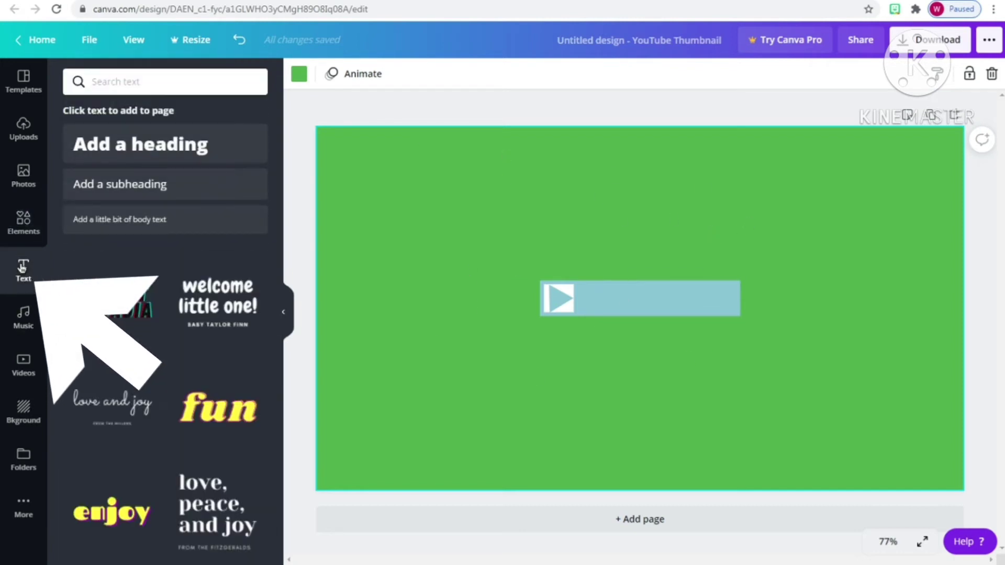
click(131, 184)
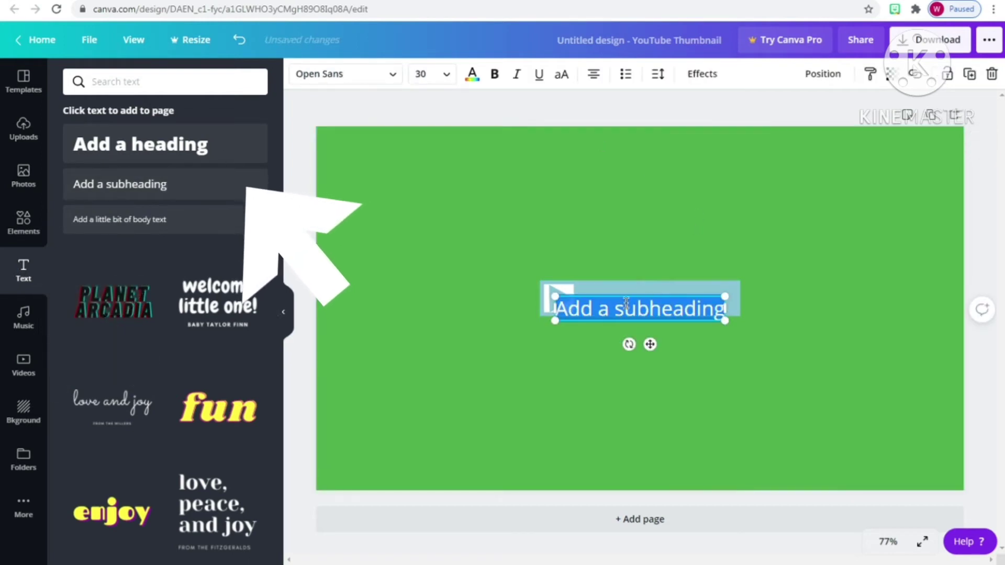
key(BackSpace)
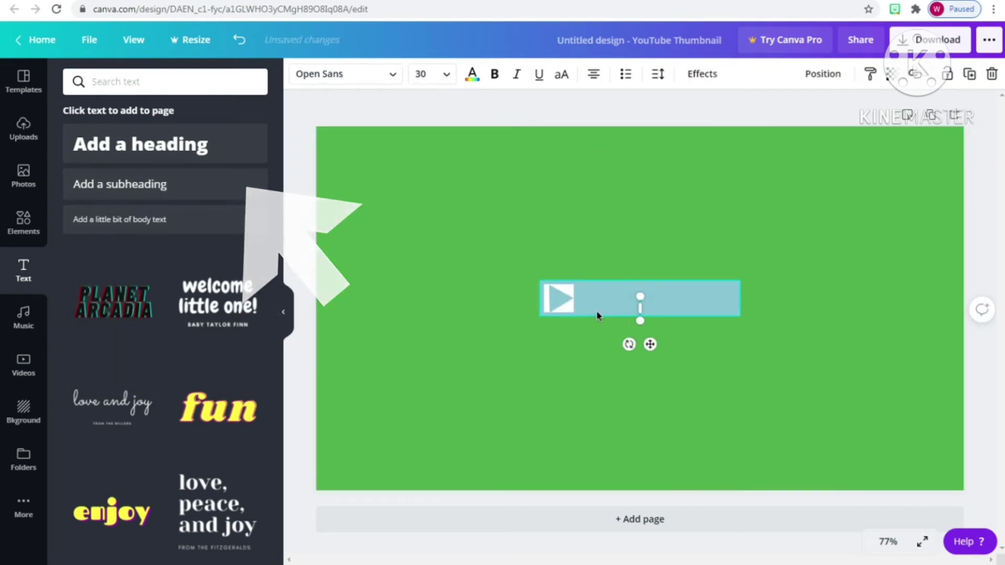
text(subscribe)
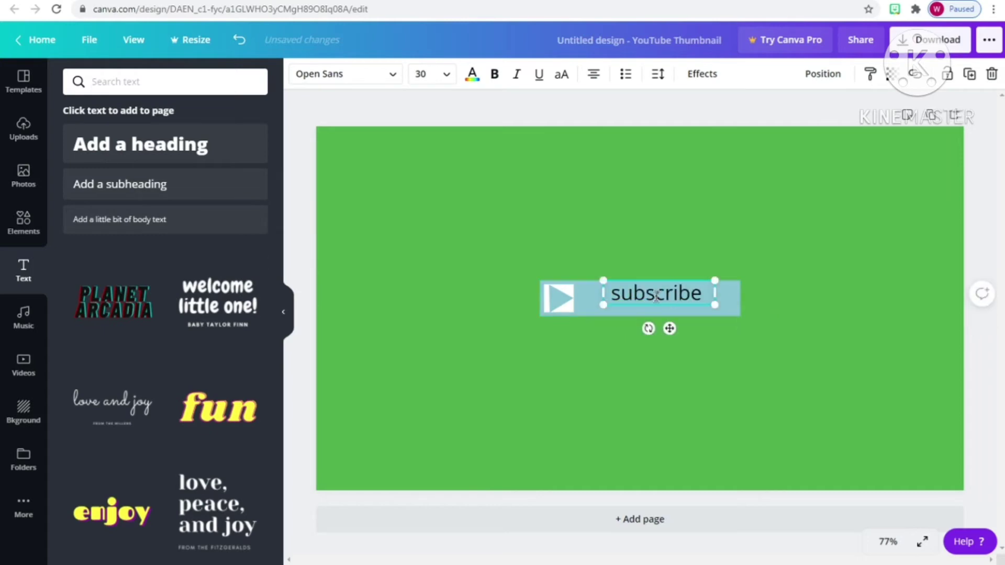
Move and widen the subscribe text box onto the bar beside the play icon.
drag(669, 327, 670, 332)
drag(603, 297, 575, 297)
drag(656, 331, 662, 331)
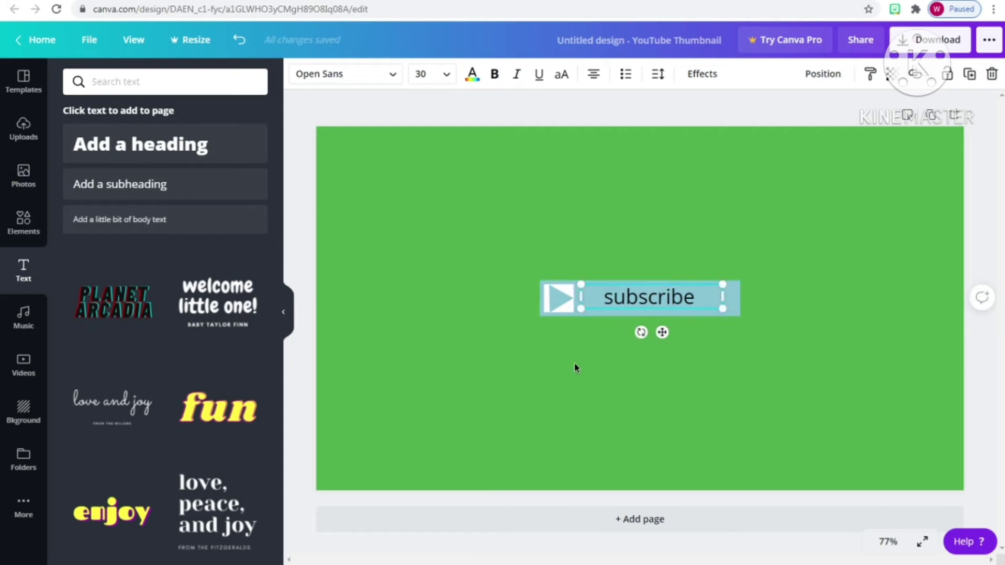
Make the subscribe text white at font size 42 and reposition it on the bar.
click(471, 75)
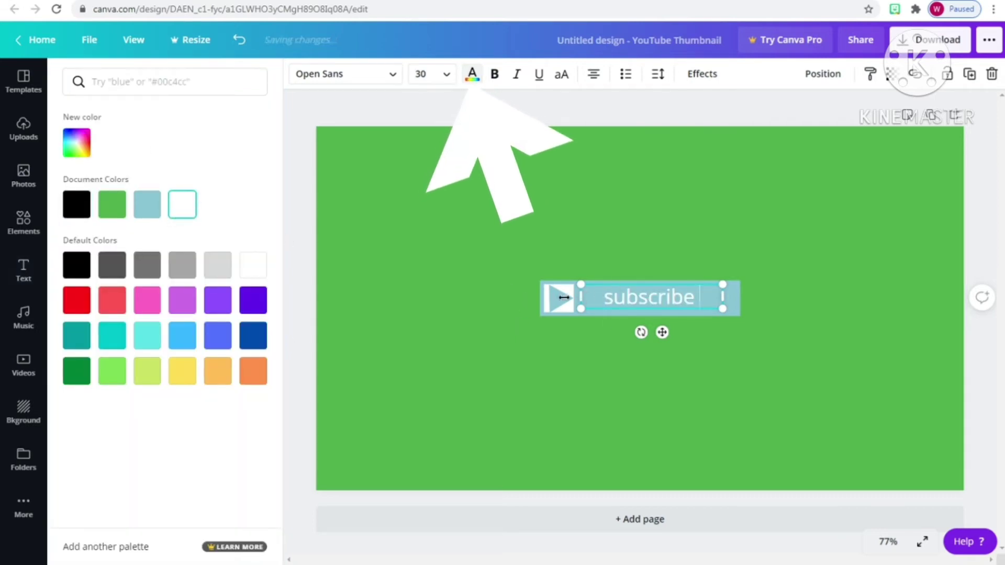
mouse_move(562, 299)
mouse_down()
mouse_move(491, 307)
mouse_move(556, 312)
mouse_move(558, 300)
mouse_up()
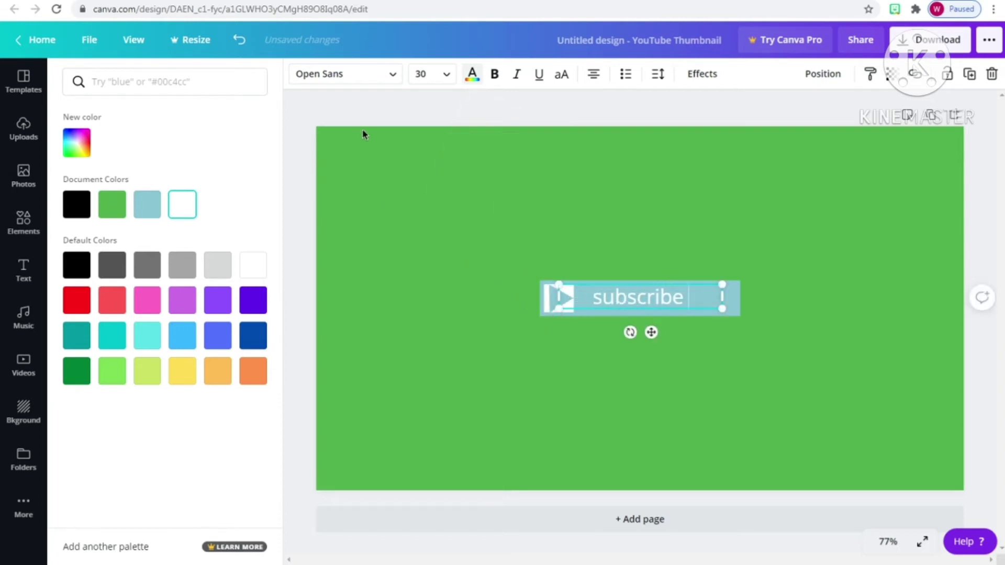
click(422, 73)
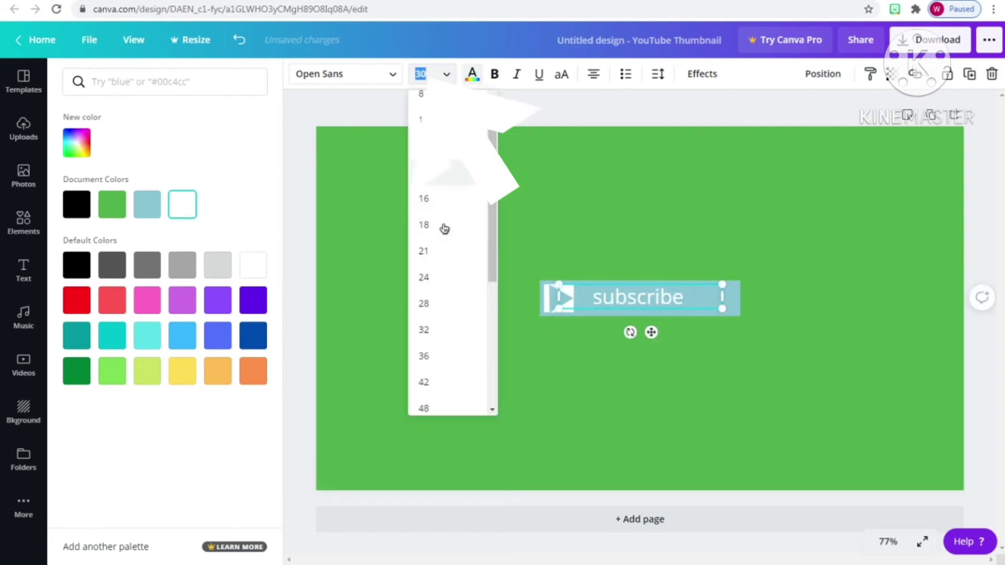
scroll(444, 228, down, 3)
click(450, 229)
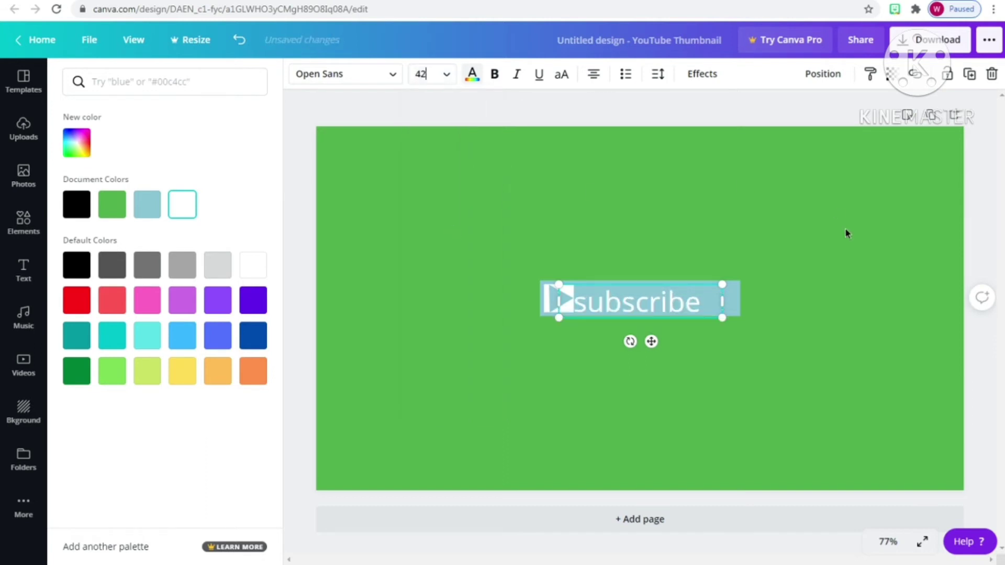
drag(651, 341, 658, 339)
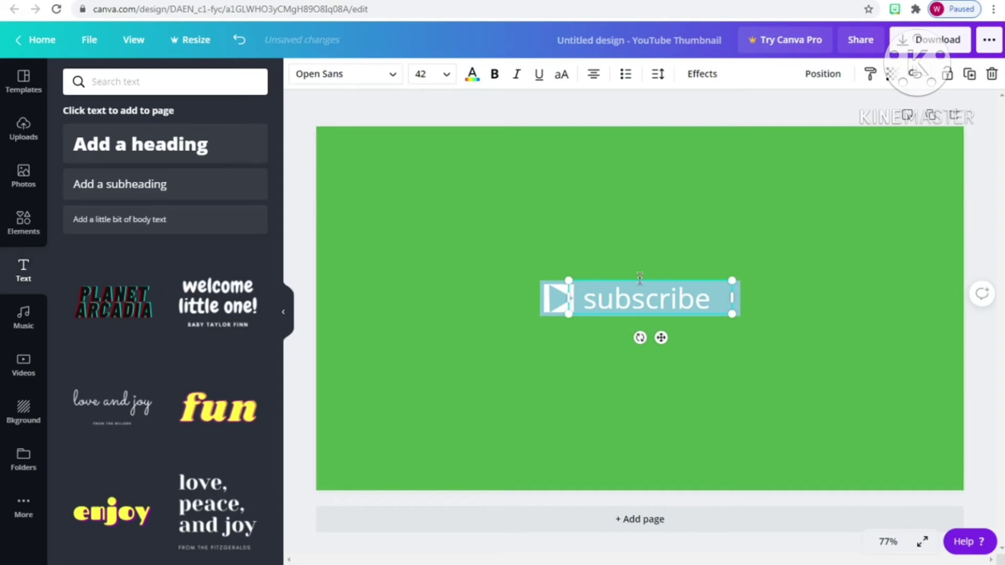
Try Bebas Neue, Bukhari Script, Glacial Indifference and Inter fonts on the subscribe text.
key(Escape)
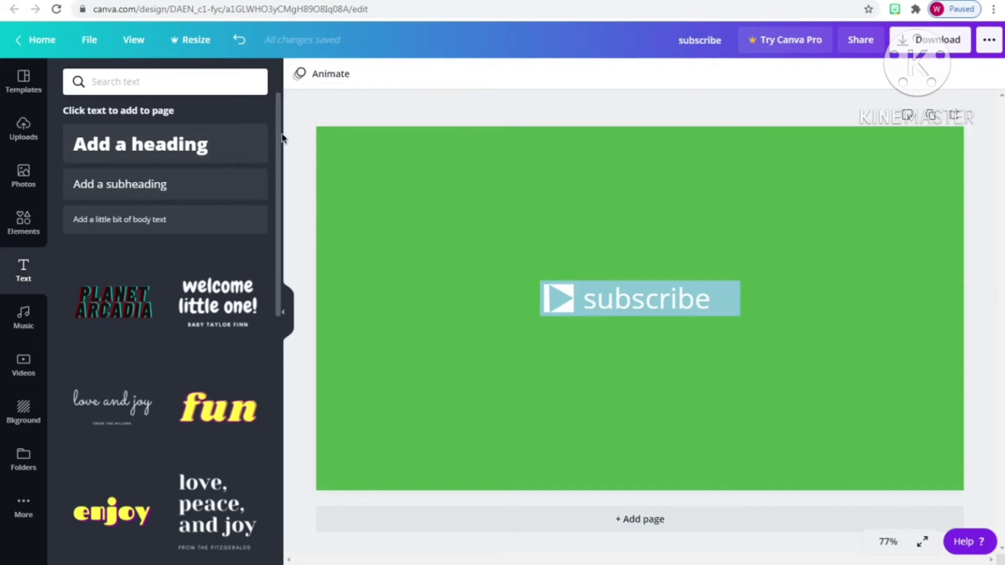
click(636, 293)
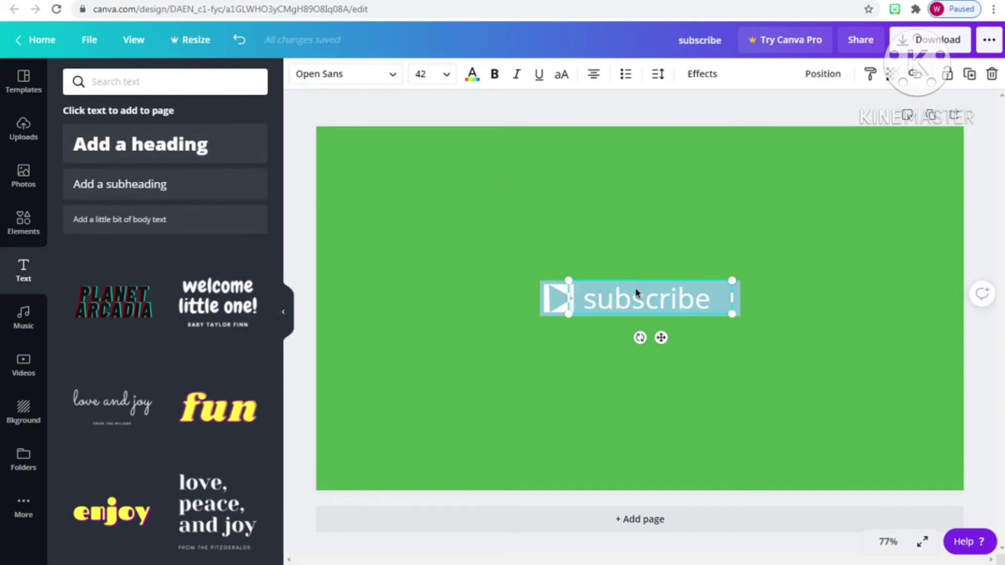
click(381, 74)
scroll(198, 251, down, 3)
scroll(197, 263, down, 6)
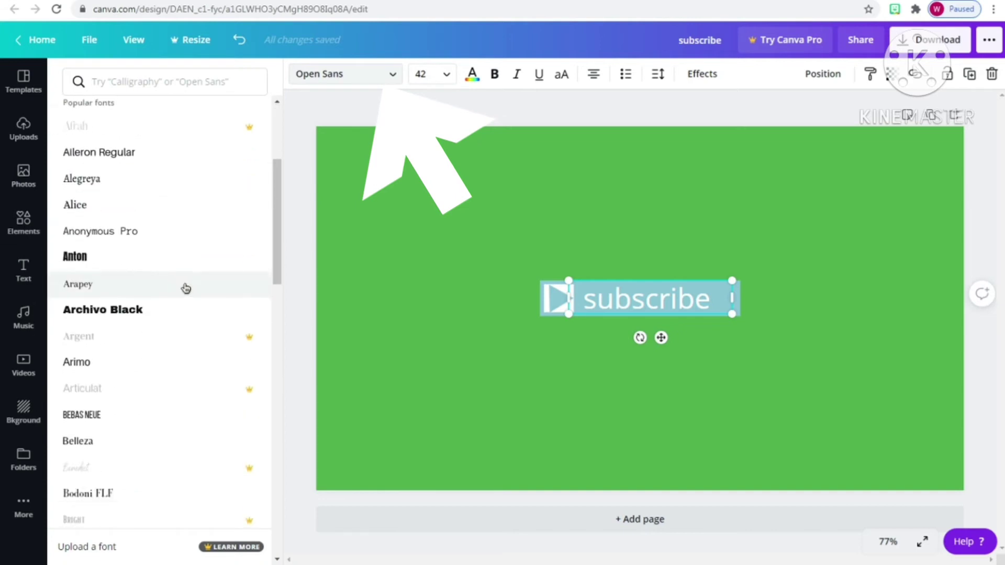
scroll(136, 306, down, 8)
scroll(139, 300, down, 15)
scroll(159, 278, down, 15)
scroll(153, 283, up, 20)
scroll(152, 276, up, 15)
click(125, 292)
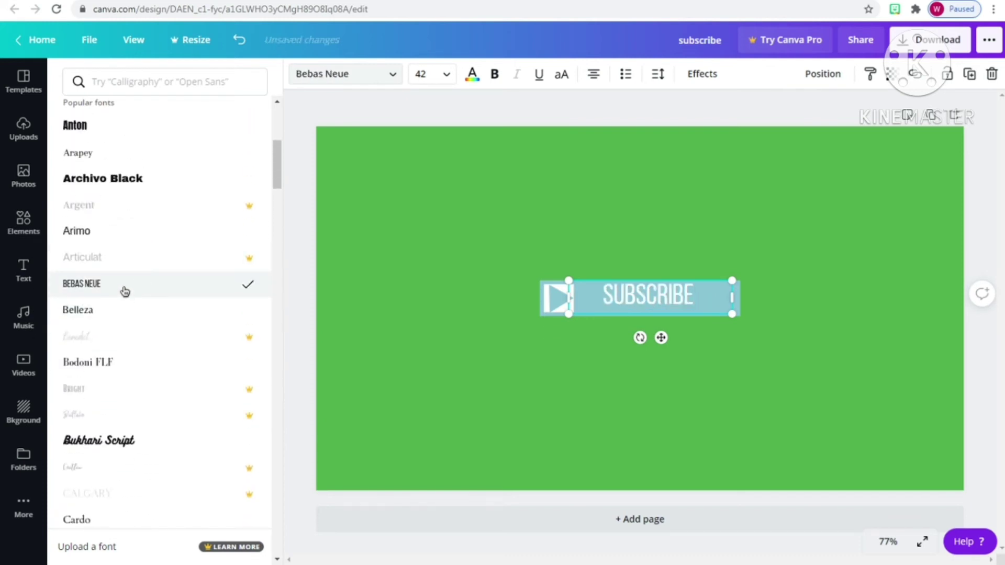
scroll(148, 226, up, 3)
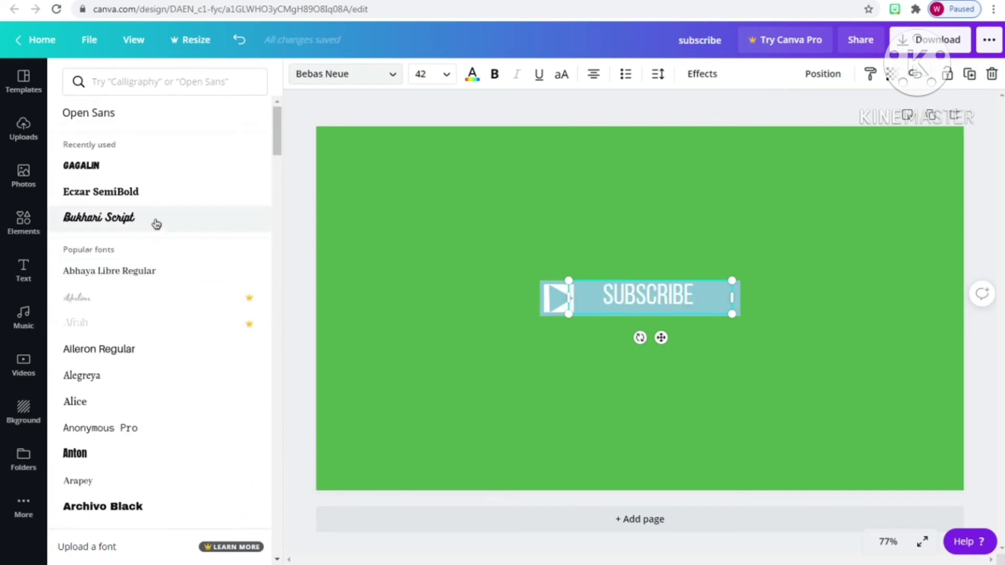
click(156, 224)
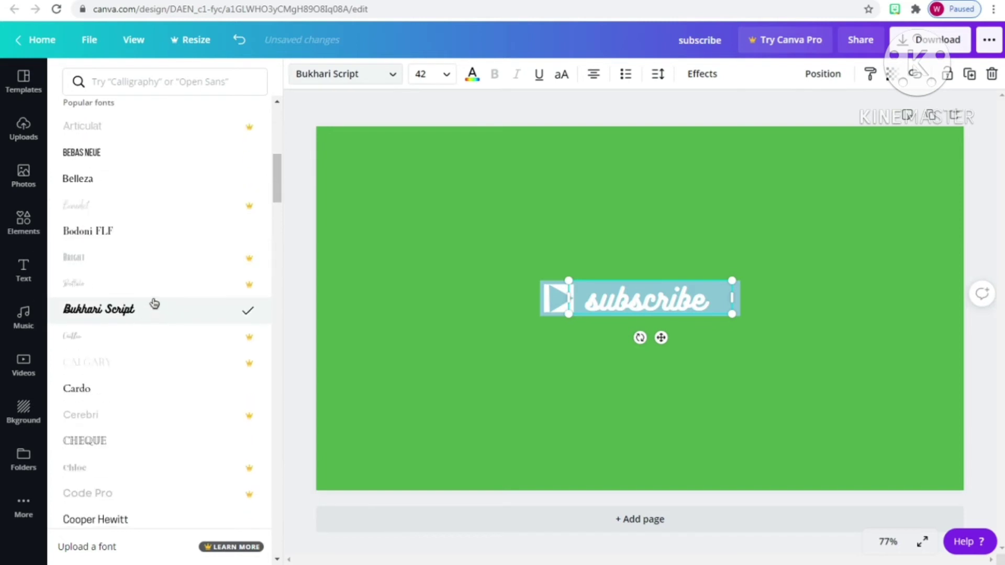
scroll(157, 302, down, 10)
click(129, 236)
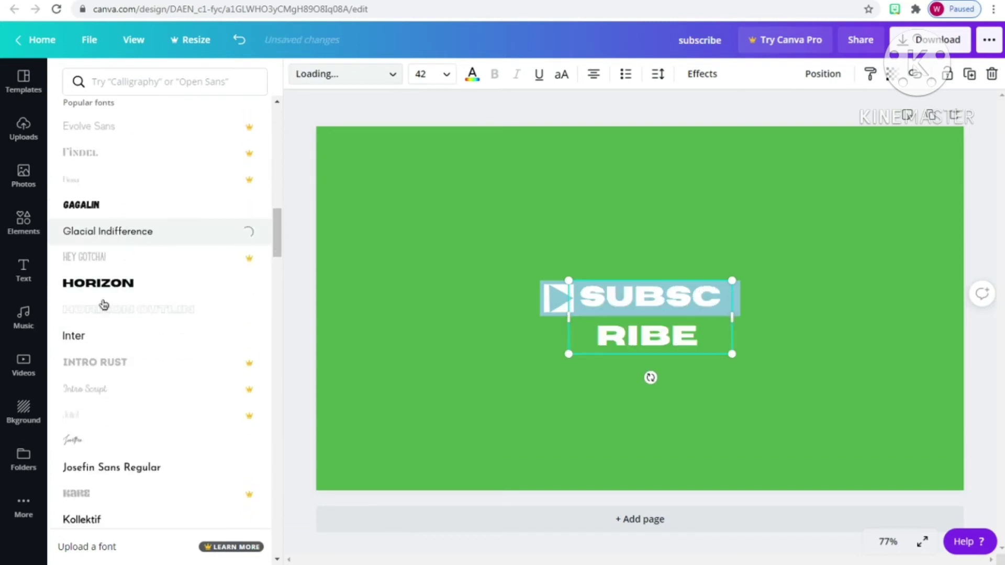
click(102, 336)
scroll(148, 220, down, 2)
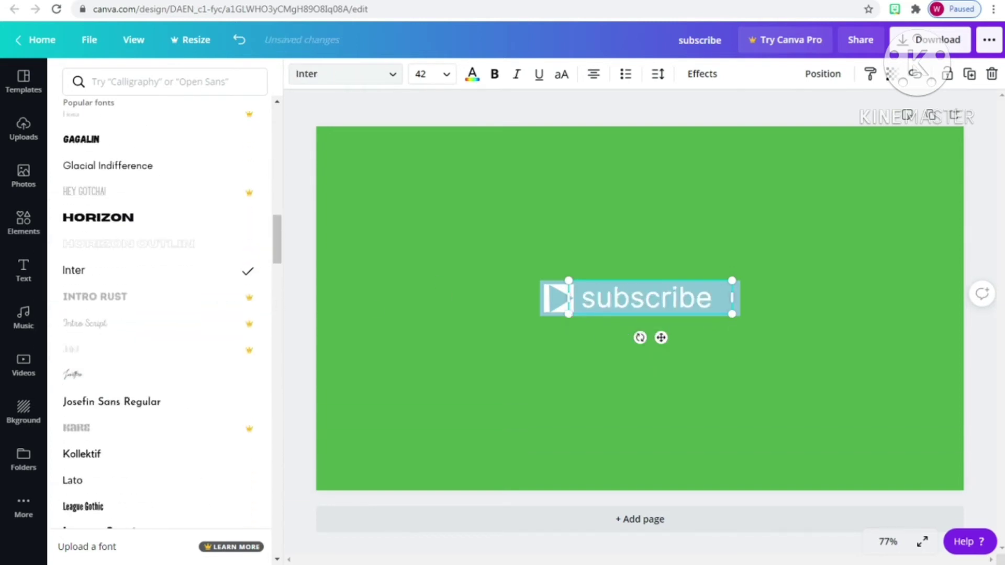
Resize the subscribe text to size 42.7 so it fits the bar.
drag(571, 281, 579, 286)
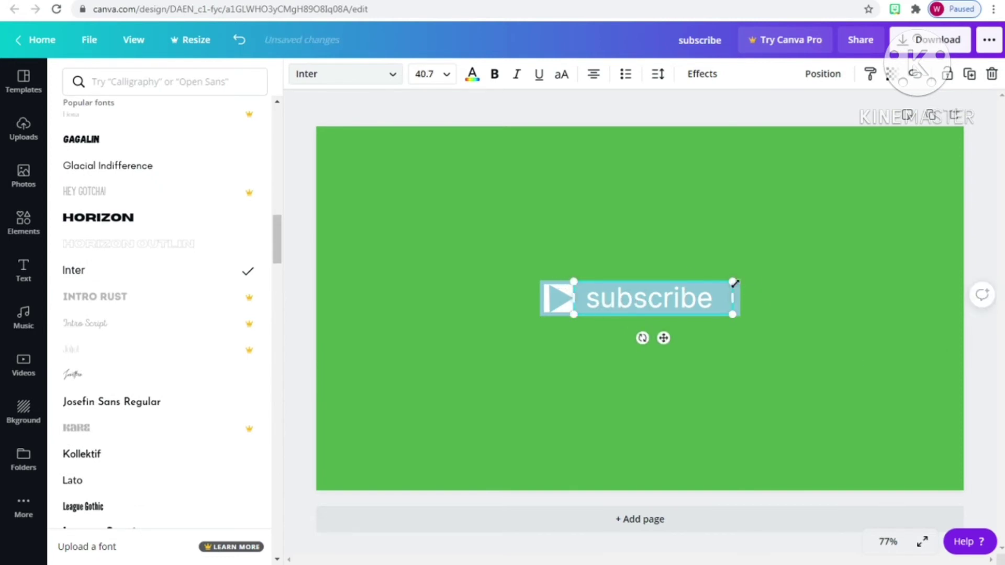
drag(732, 282, 740, 278)
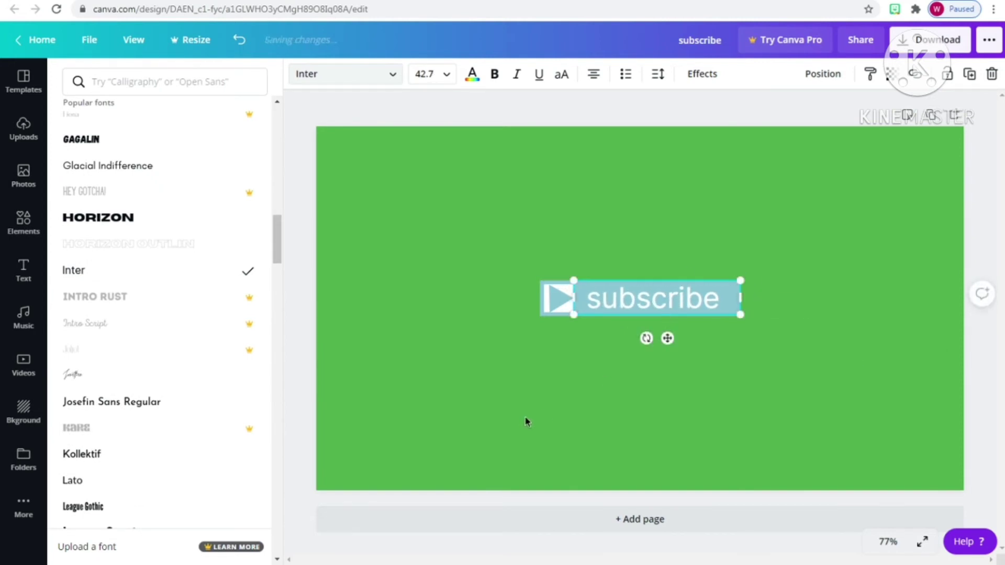
click(525, 420)
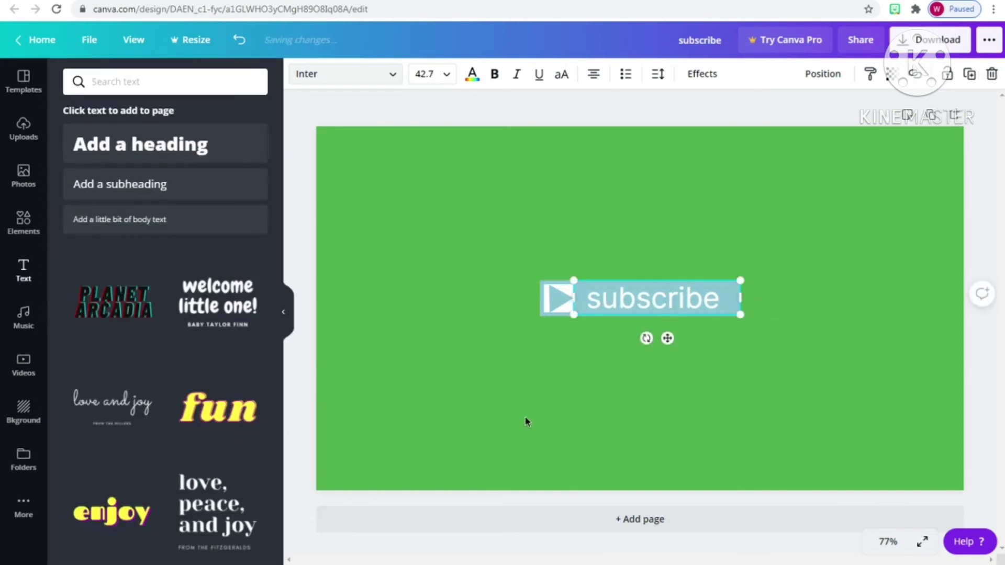
Change the subscribe text's font to Lovelo and nudge it slightly down.
click(657, 302)
click(356, 77)
scroll(120, 418, down, 3)
scroll(92, 477, down, 1)
click(184, 309)
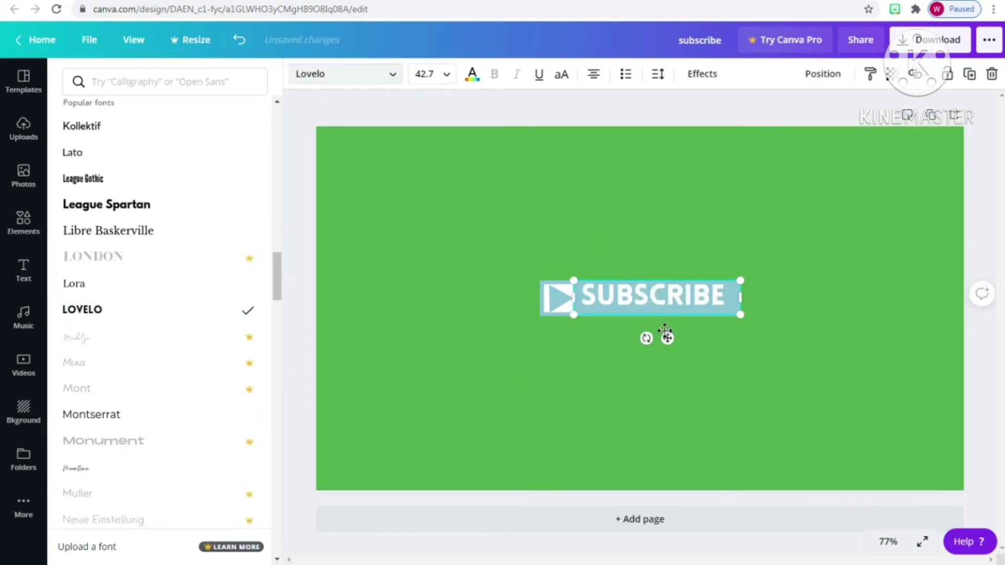
drag(667, 338, 667, 342)
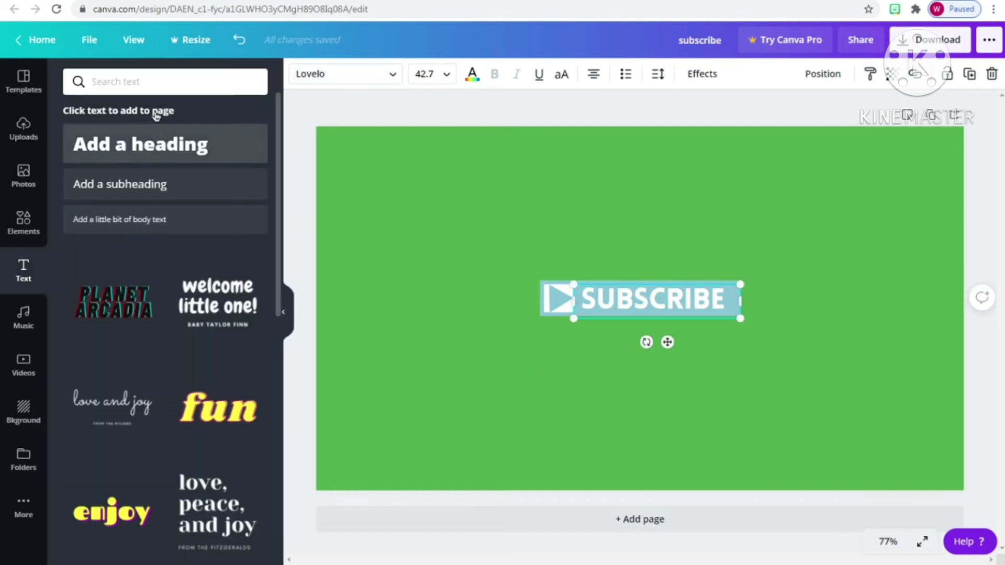
Search text styles for 'arrow', fixing the typo, then clear the search.
click(160, 86)
text(ar)
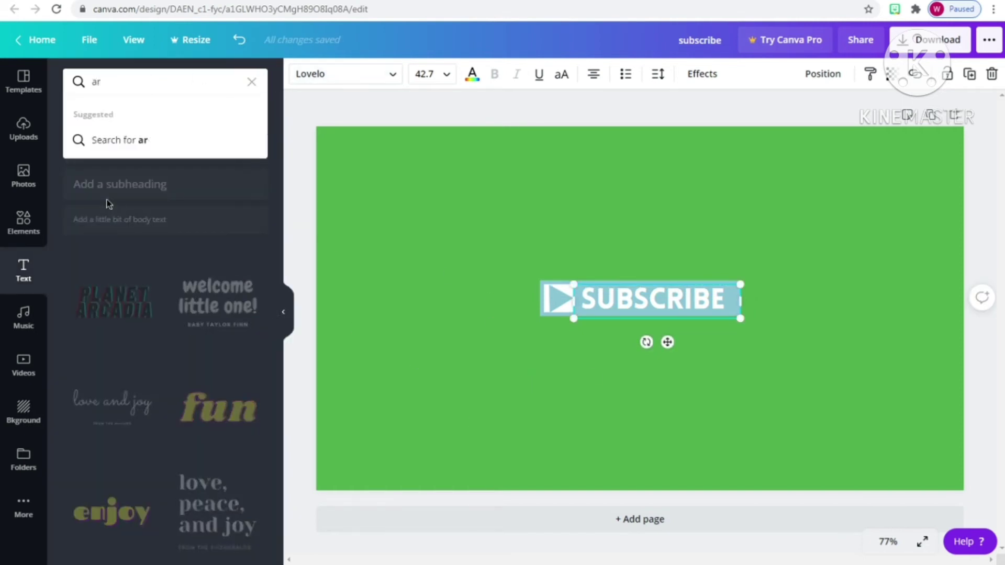
text(oow)
key(Return)
click(164, 90)
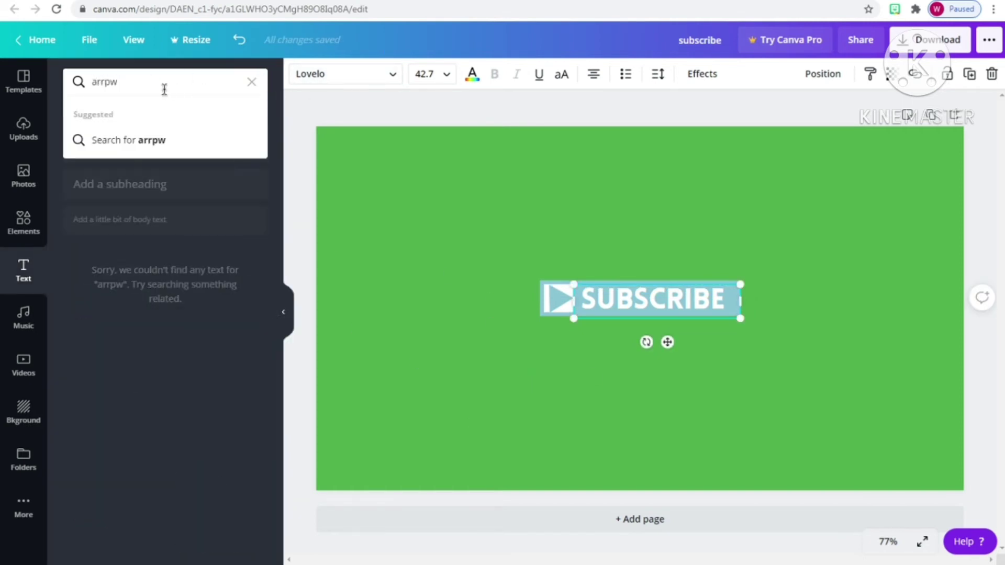
key(BackSpace)
key(BackSpace)
text(ow)
key(Return)
click(144, 89)
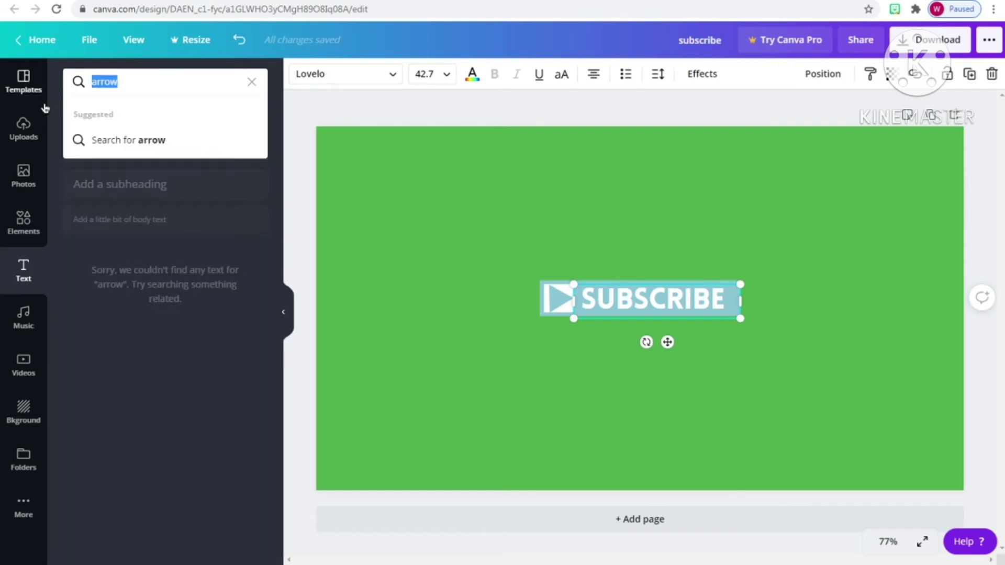
key(BackSpace)
Search graphic elements for 'arro' and browse the arrow results.
click(9, 237)
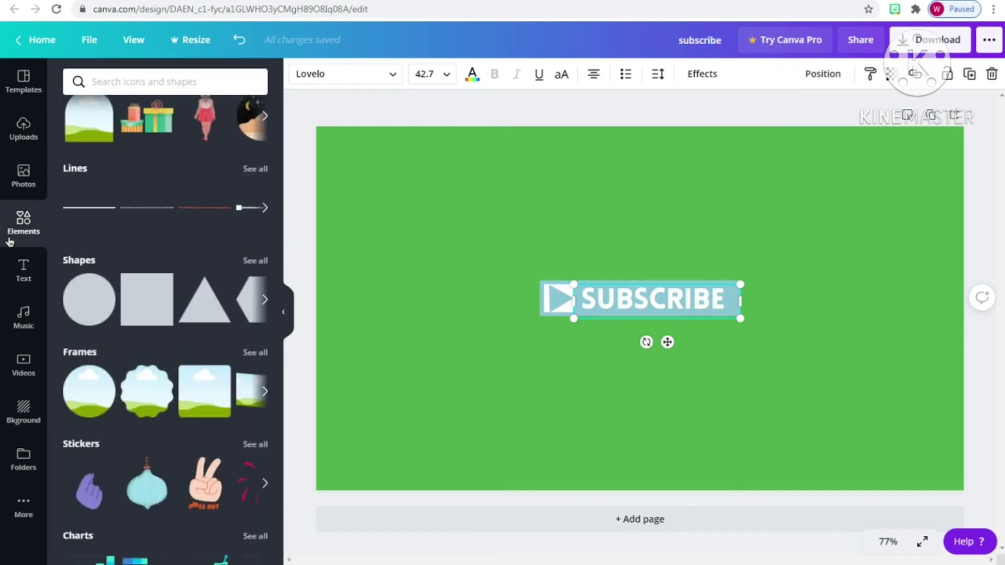
click(134, 74)
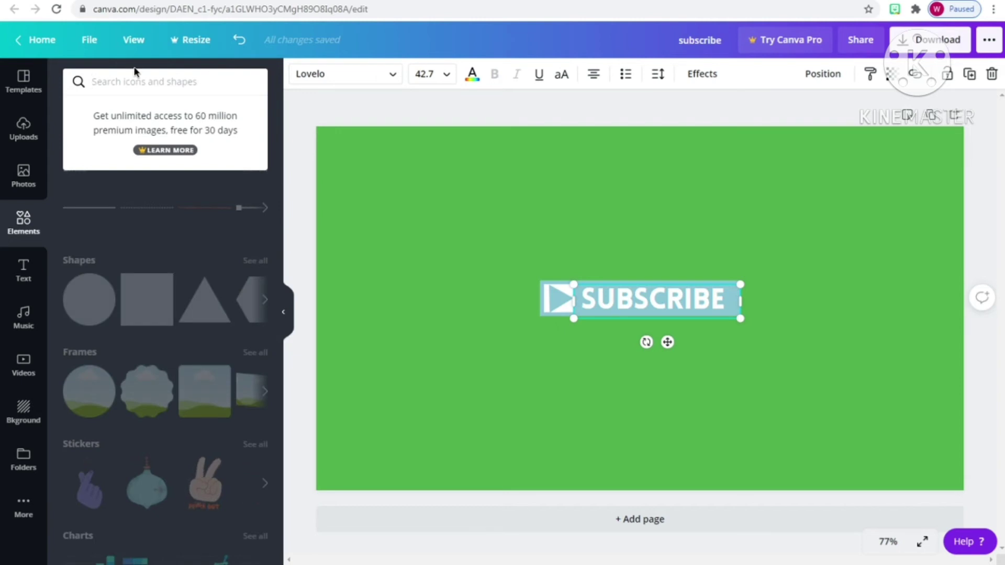
text(arrow)
key(Return)
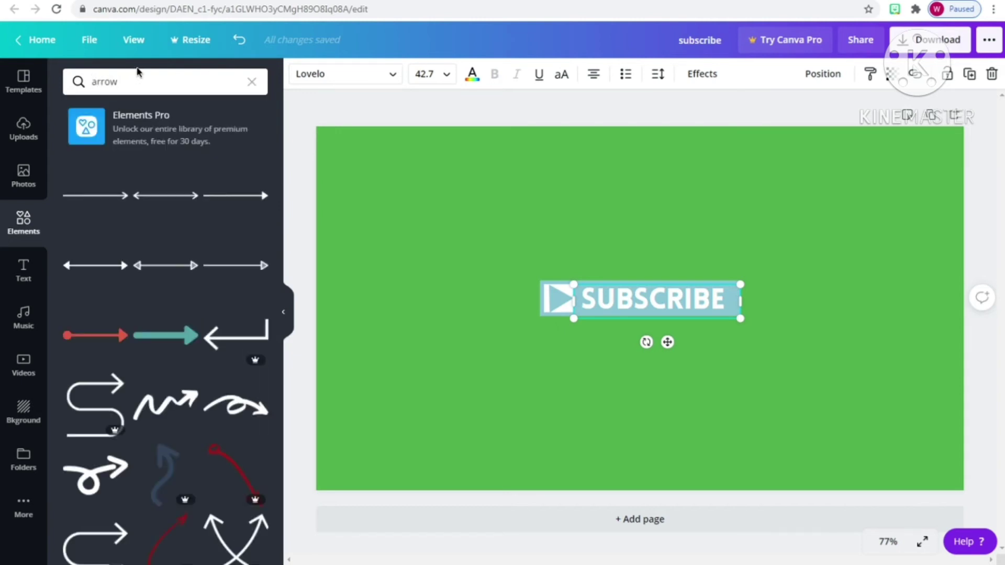
scroll(134, 336, down, 8)
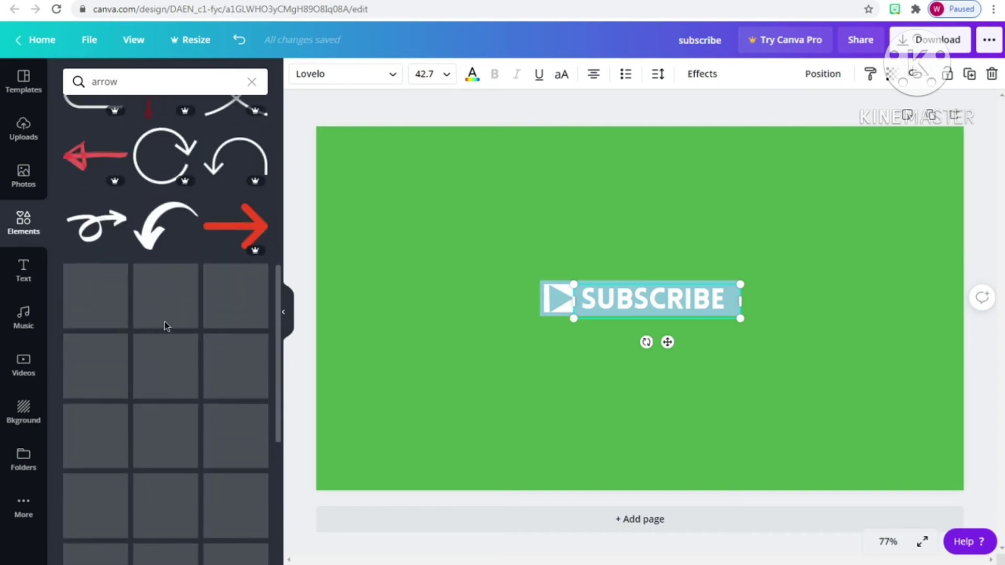
scroll(167, 321, up, 6)
scroll(167, 320, up, 3)
Replace the arrow search with 'cur' and scroll through the cursor graphics.
click(150, 87)
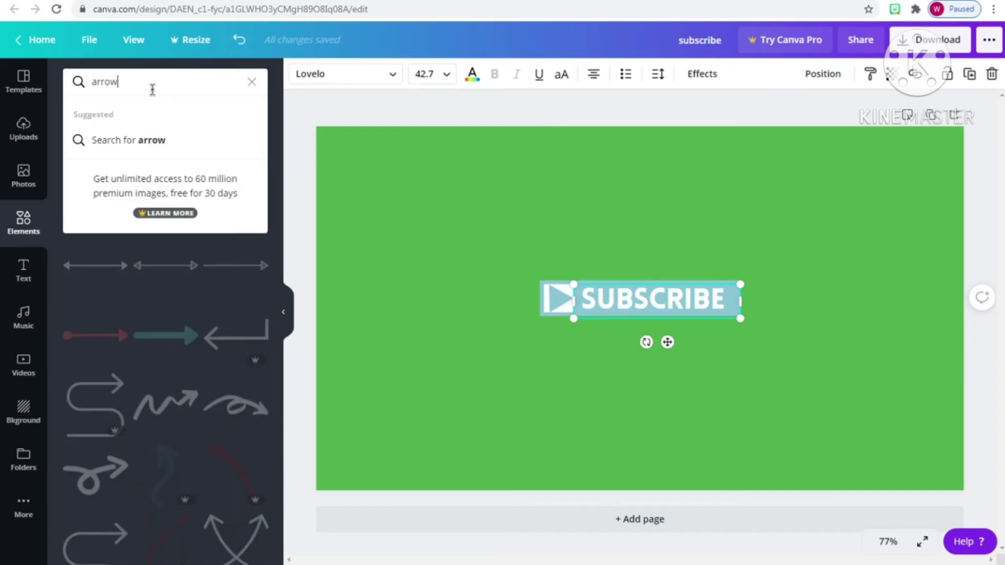
key(BackSpace)
text(cursor)
key(Return)
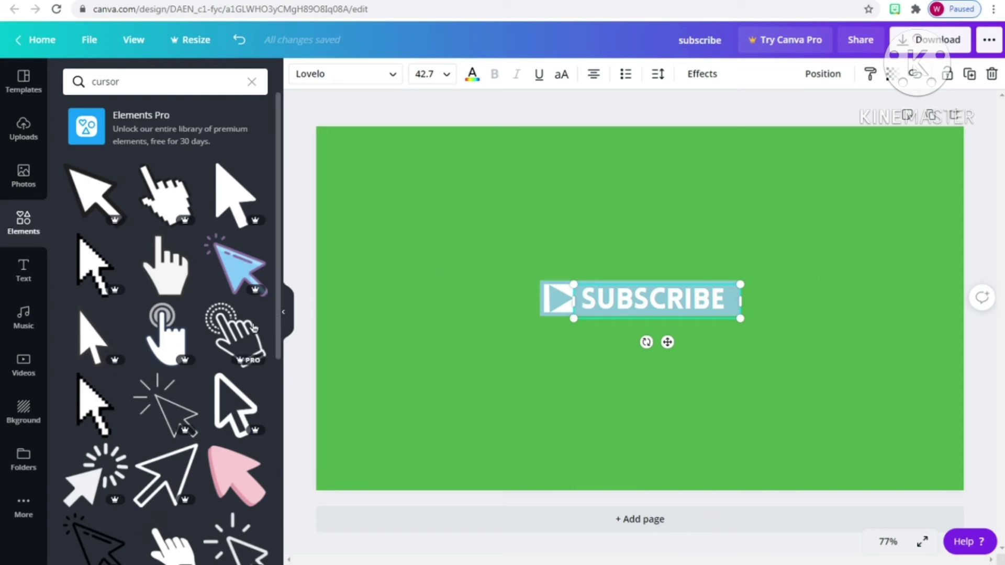
scroll(200, 310, down, 5)
scroll(196, 320, down, 6)
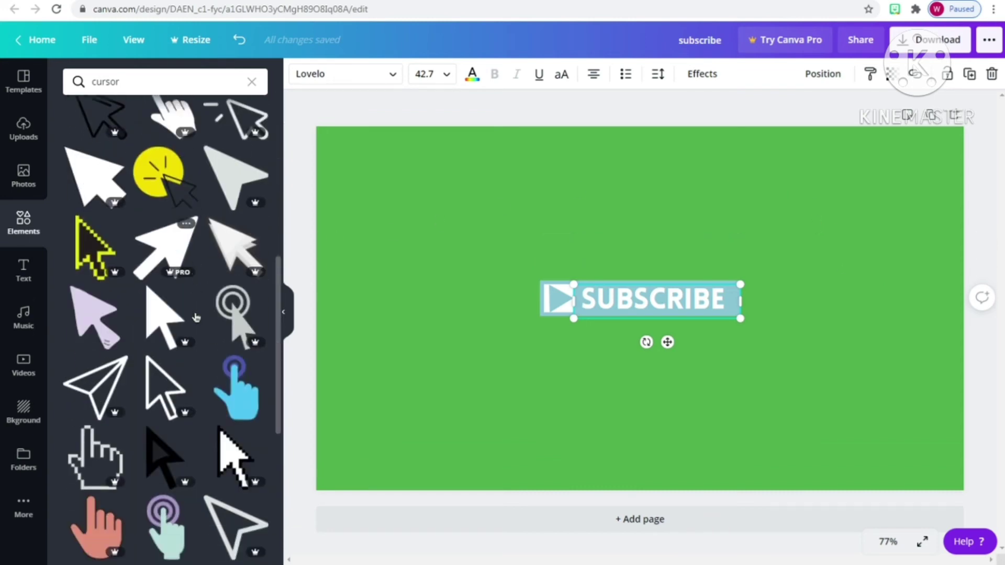
scroll(202, 335, down, 10)
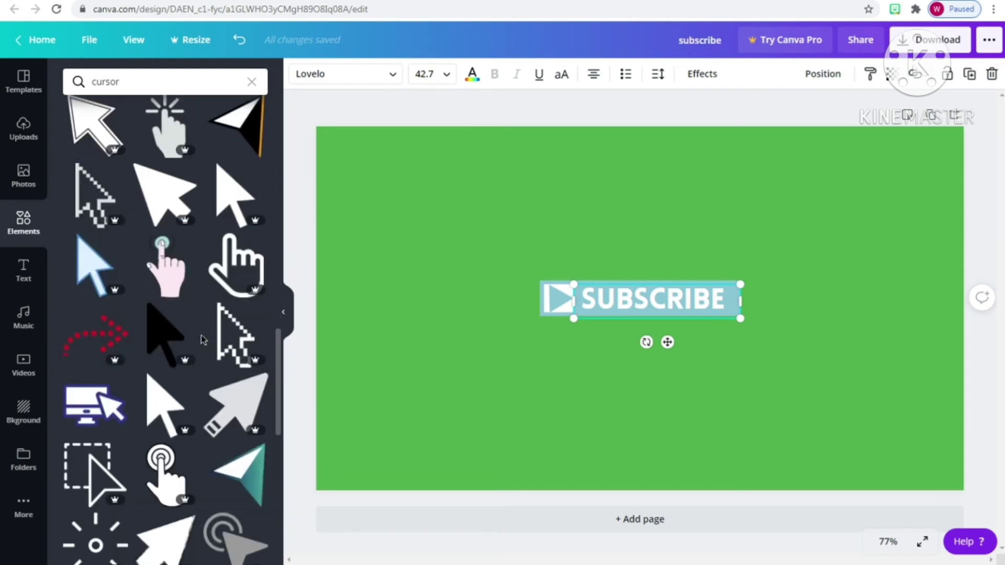
Add a cursor arrow tilted -25°, move it beside SUBSCRIBE and shrink it.
click(229, 205)
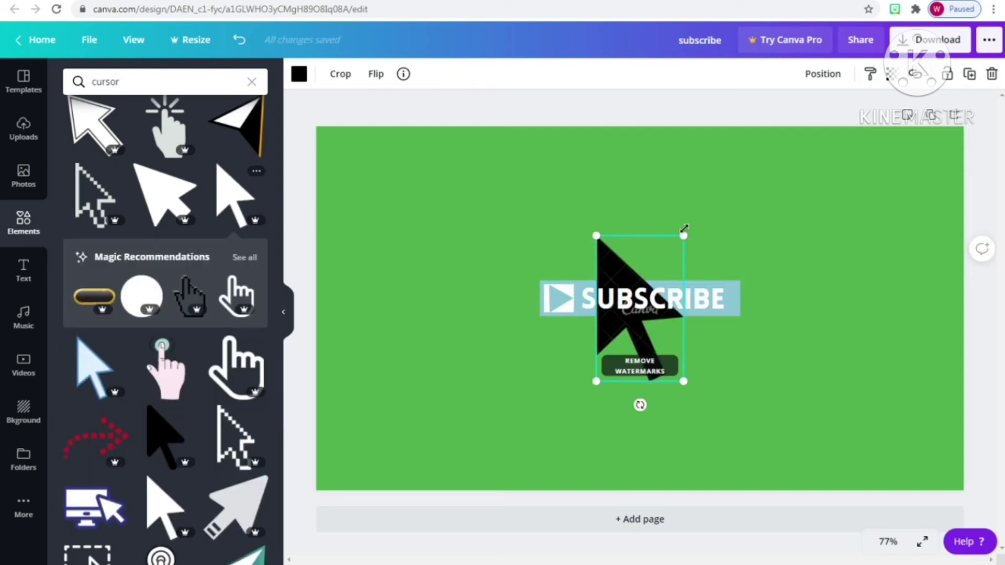
drag(640, 404, 681, 395)
click(673, 324)
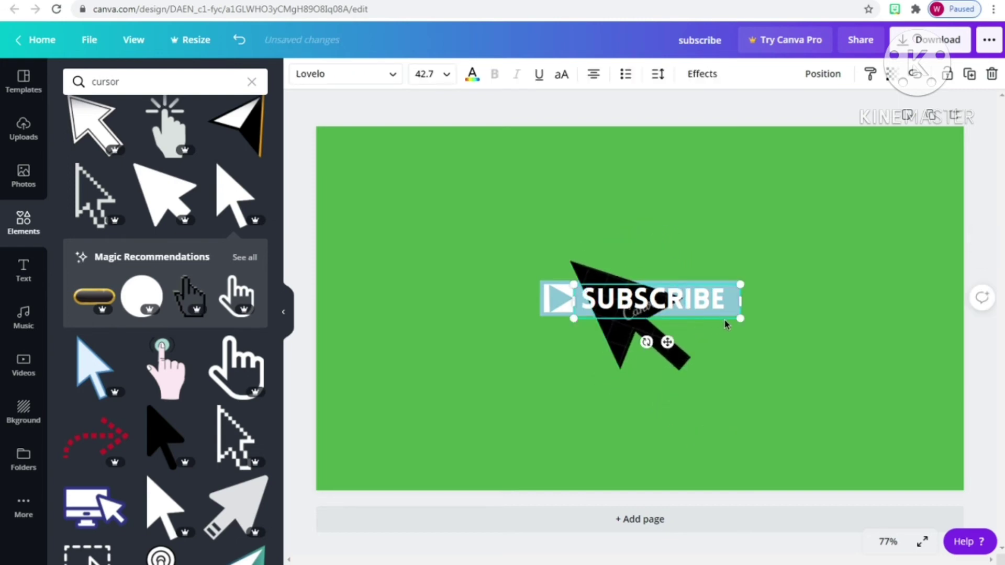
drag(619, 344, 777, 384)
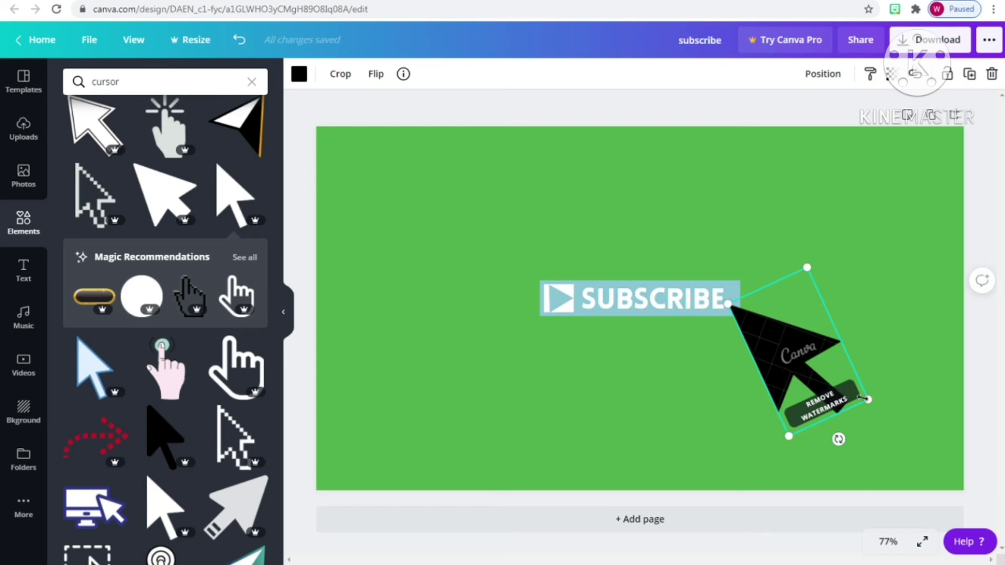
drag(868, 400, 804, 357)
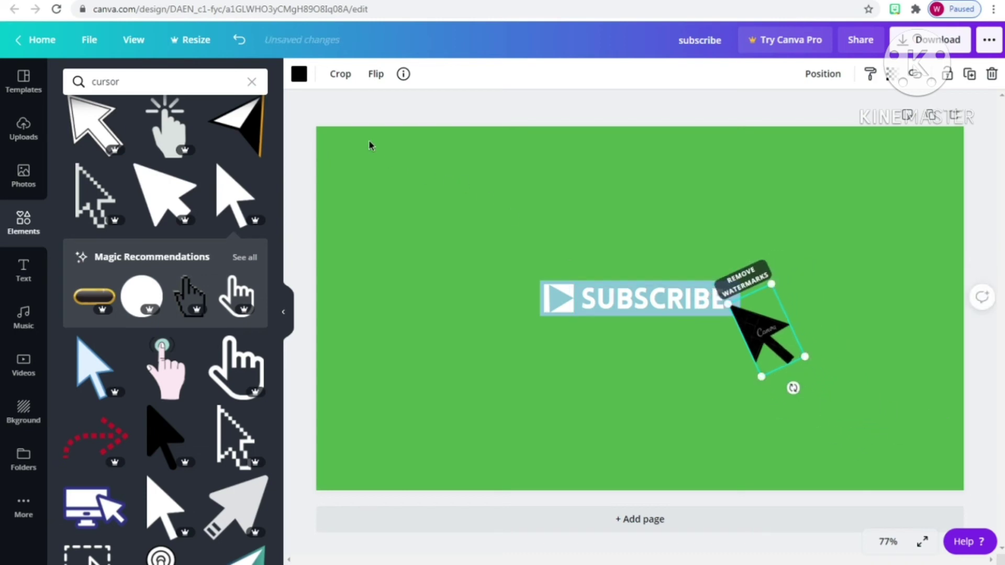
Recolour the cursor arrow white, then deselect it by selecting the page.
click(299, 74)
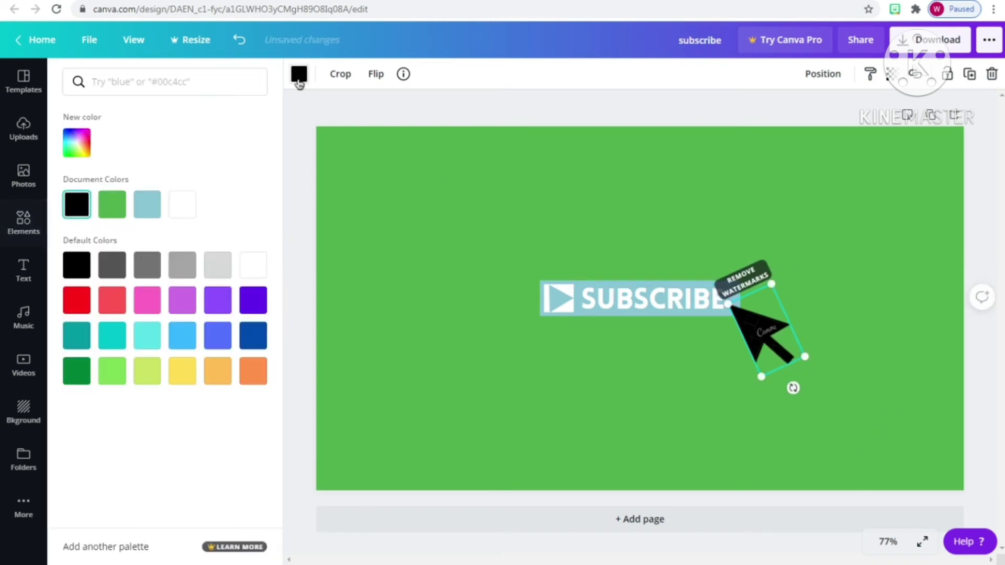
click(136, 202)
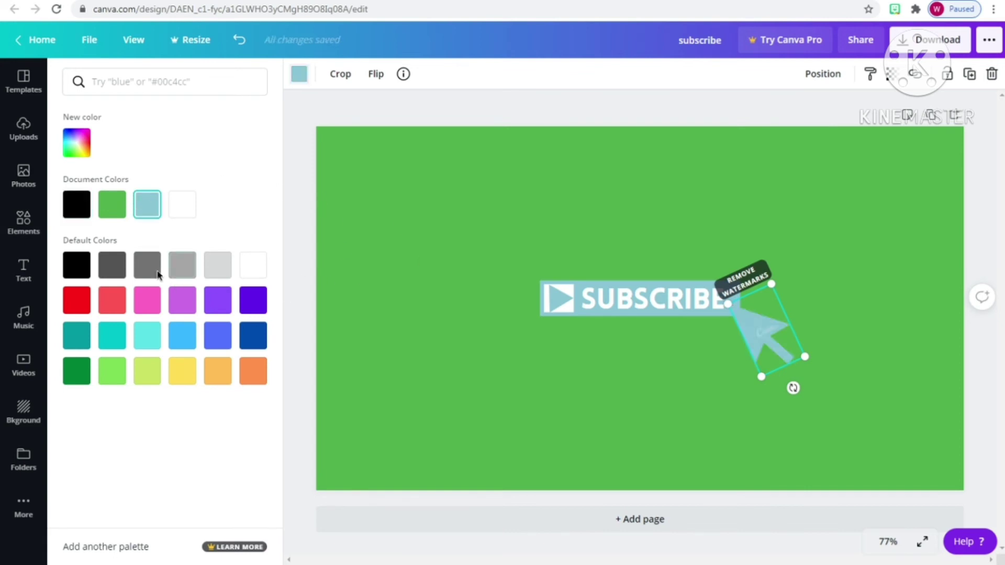
click(179, 205)
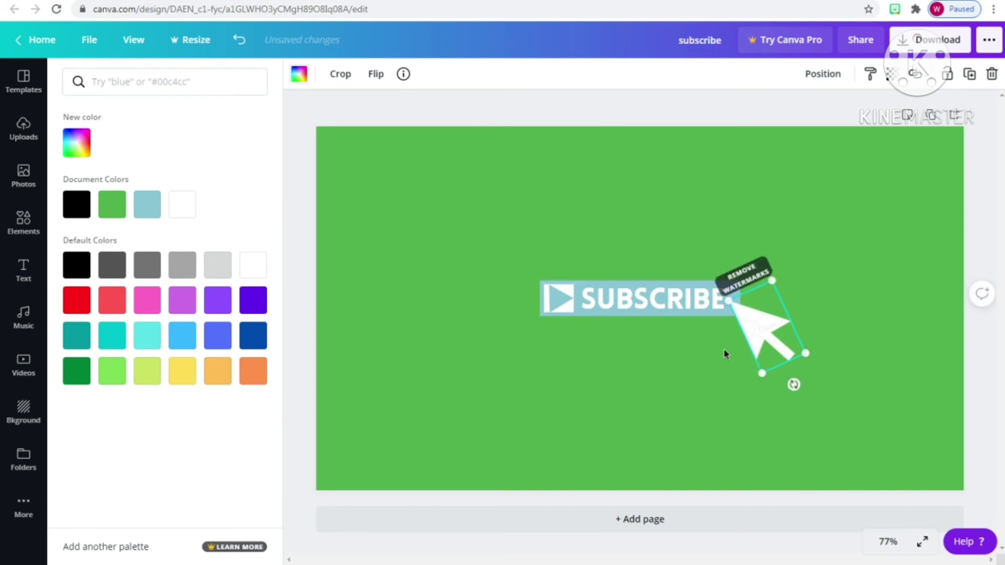
key(Escape)
click(614, 375)
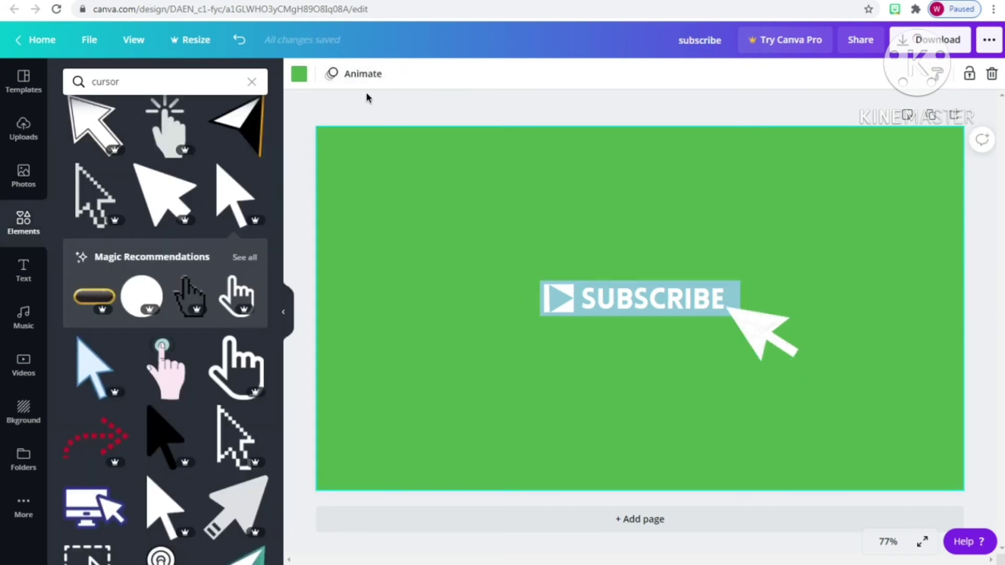
Try the Block, Breathe and Pop animations, then apply Pan.
click(354, 78)
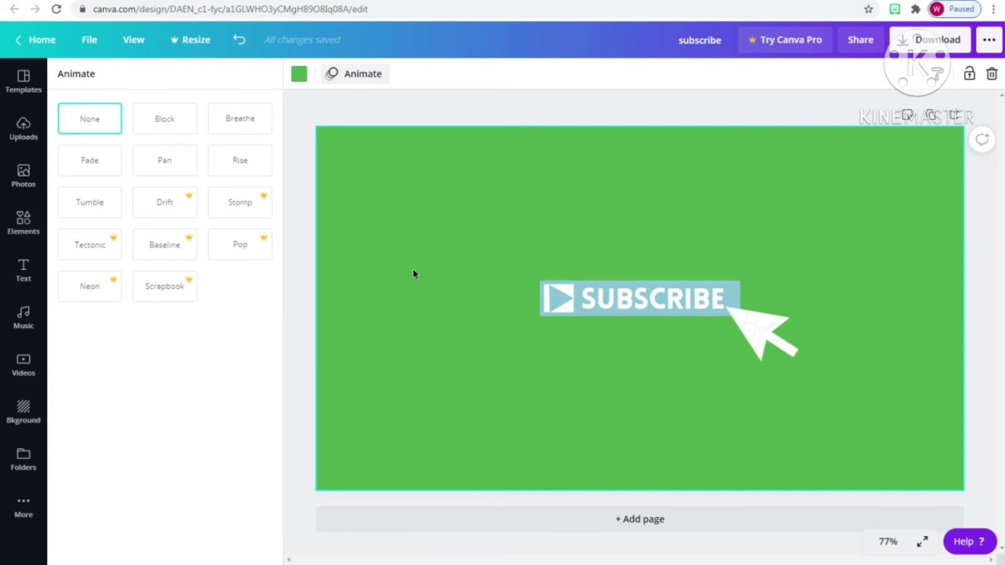
click(172, 121)
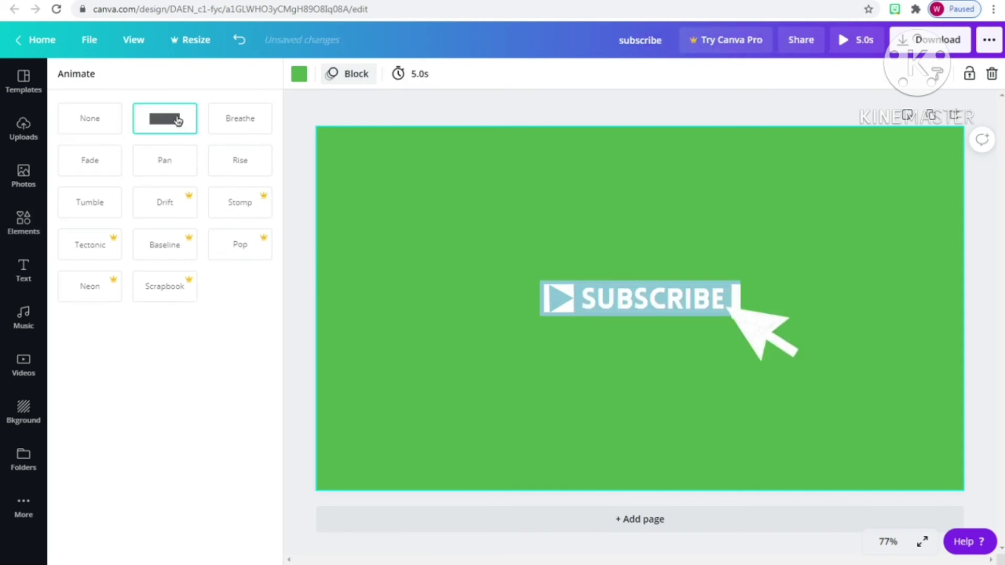
click(225, 114)
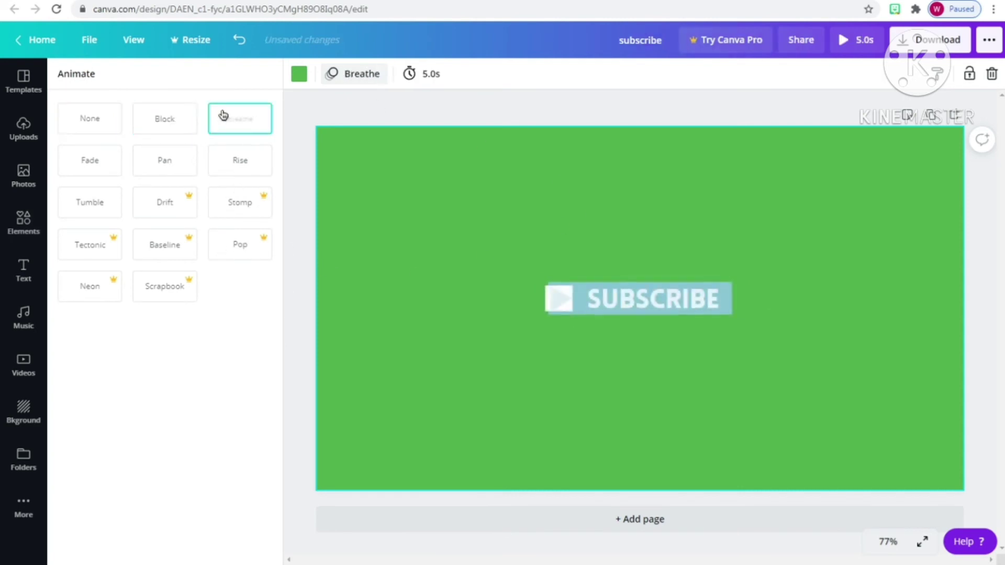
click(233, 241)
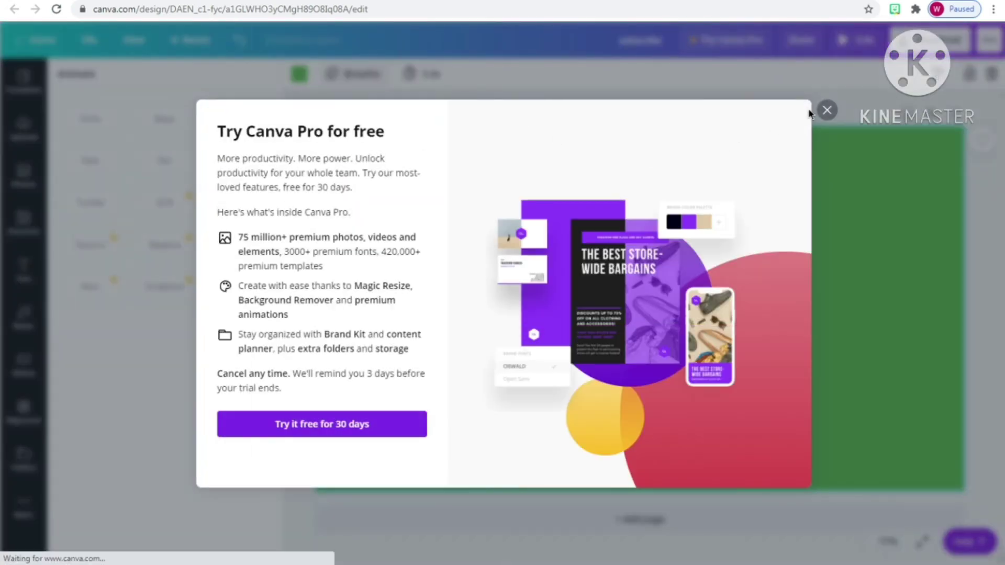
click(827, 110)
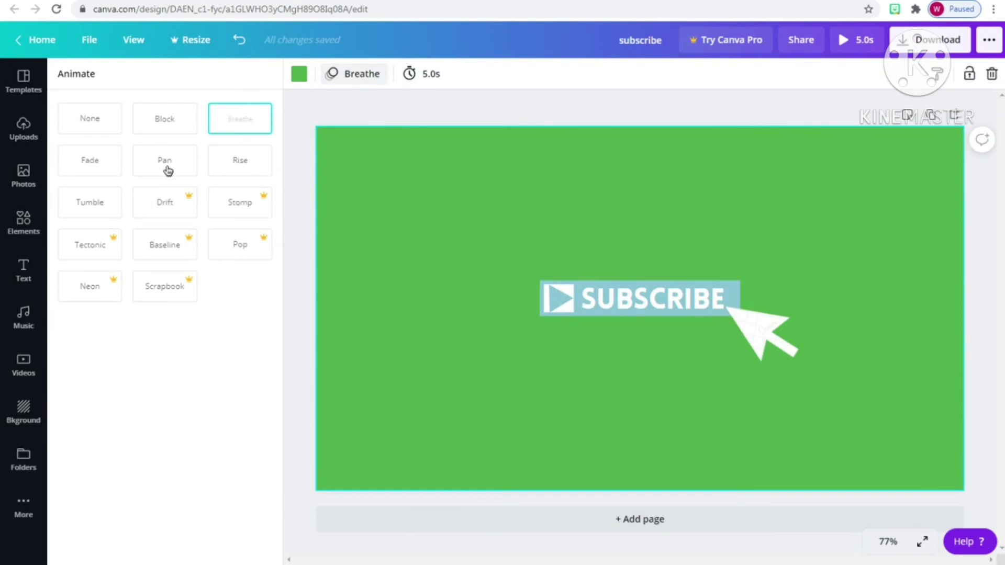
click(167, 171)
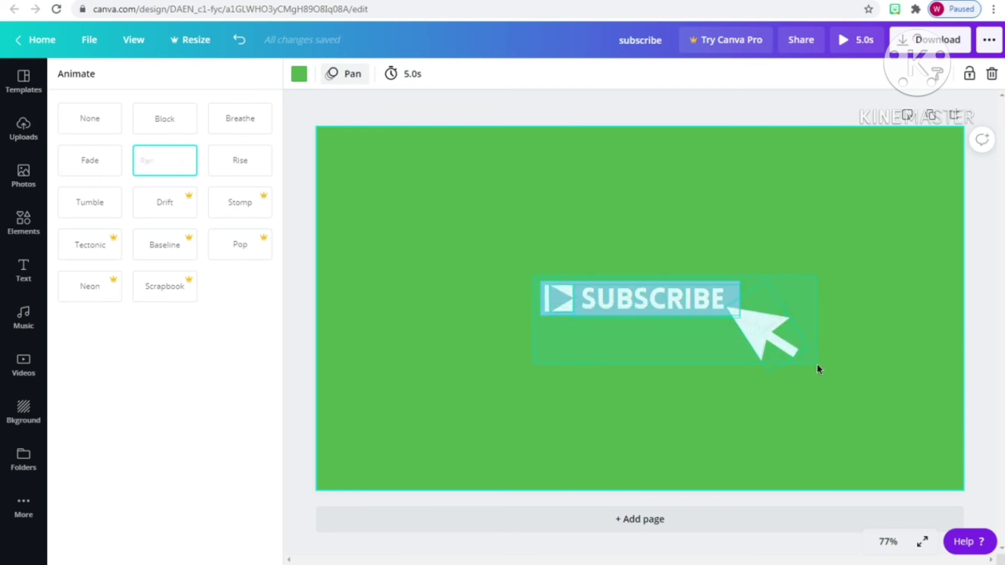
Group the SUBSCRIBE label with the cursor arrow, then try Rise on the page.
click(817, 366)
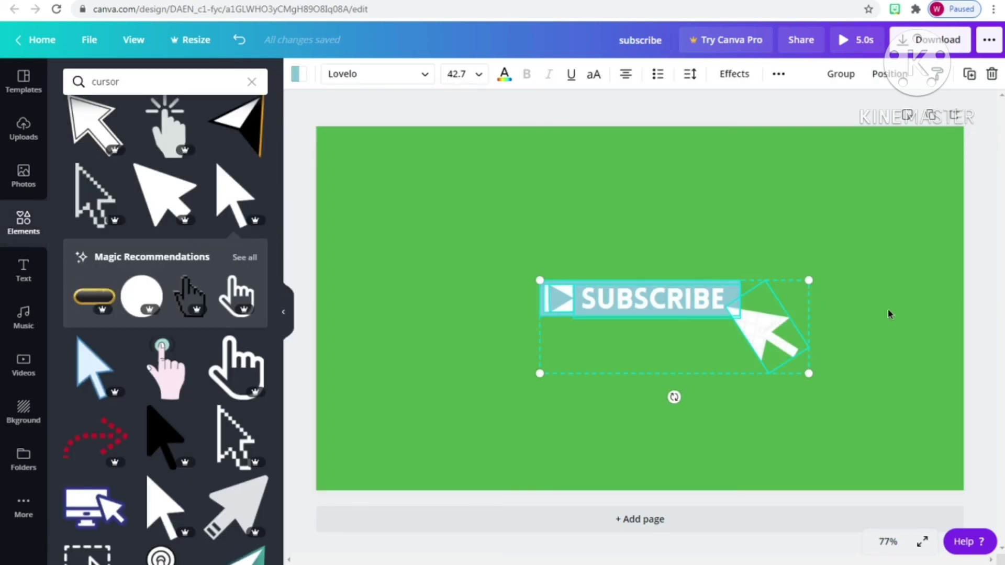
click(844, 78)
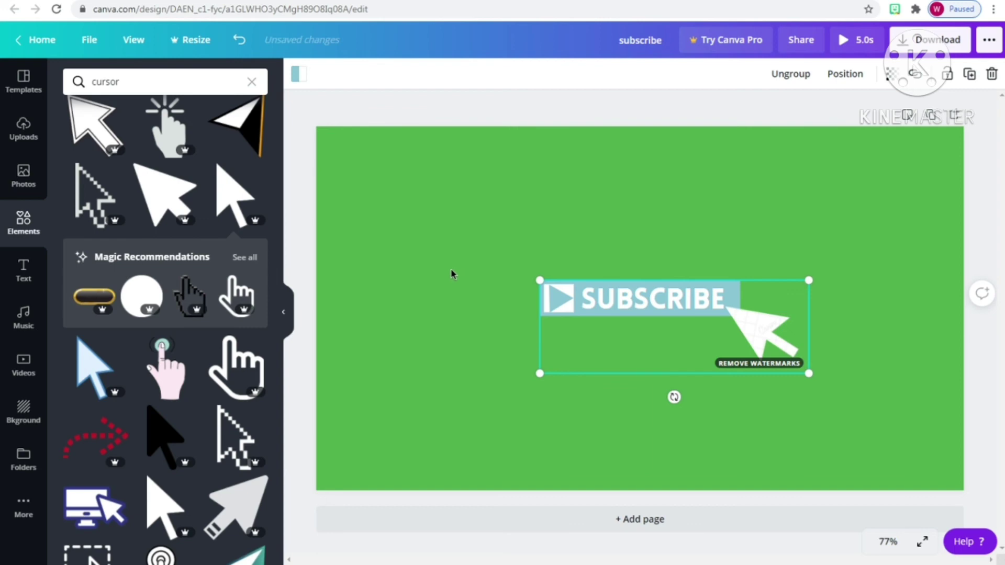
click(428, 262)
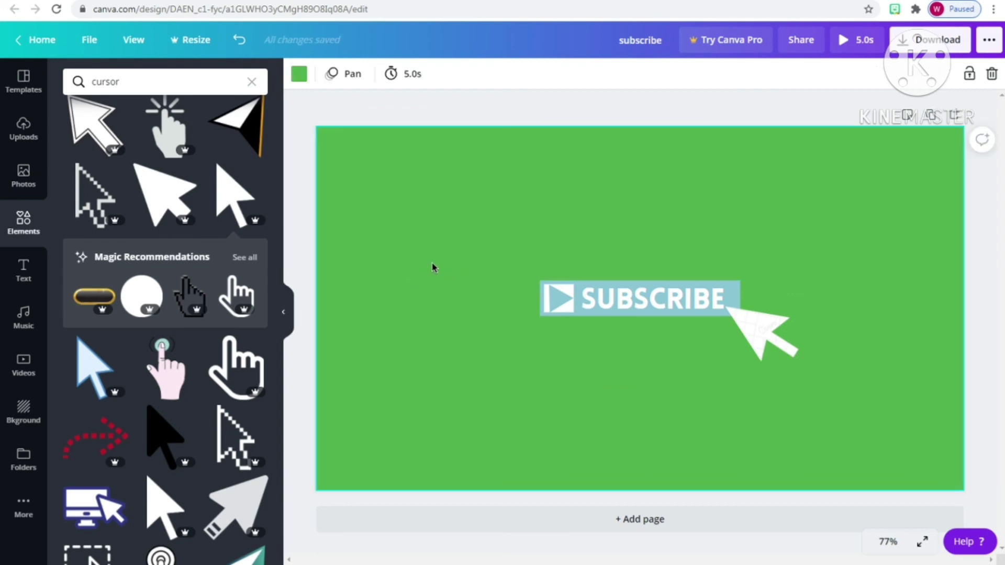
click(345, 74)
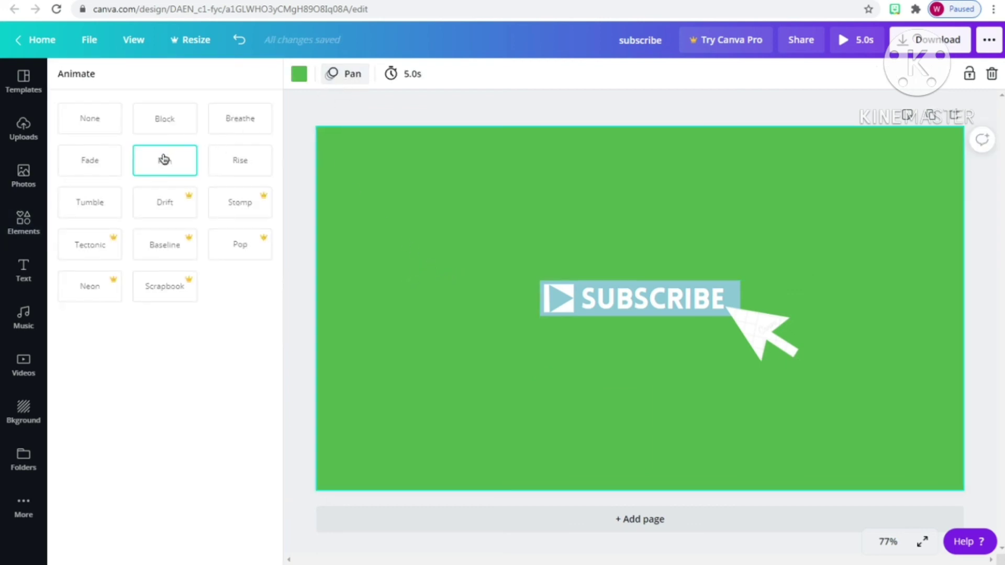
click(240, 160)
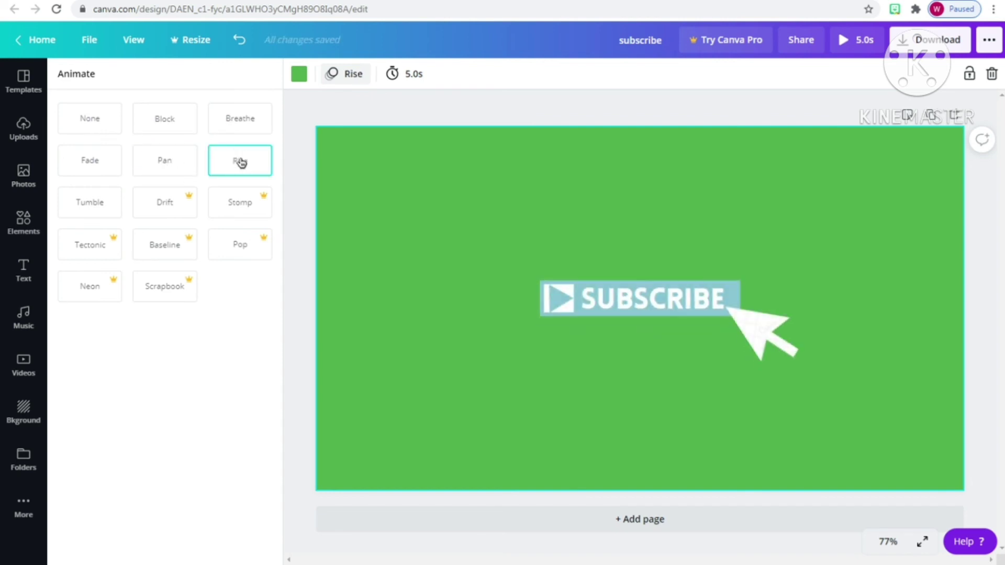
Restore the Pan page animation, preview it from about 1.6 s, and open MP4 Video download.
click(241, 162)
click(147, 153)
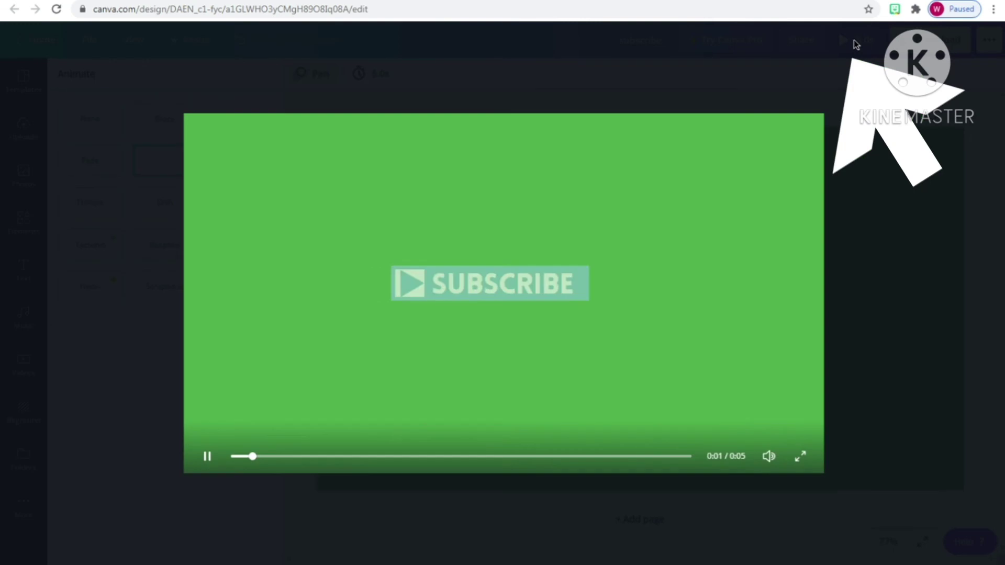
click(856, 41)
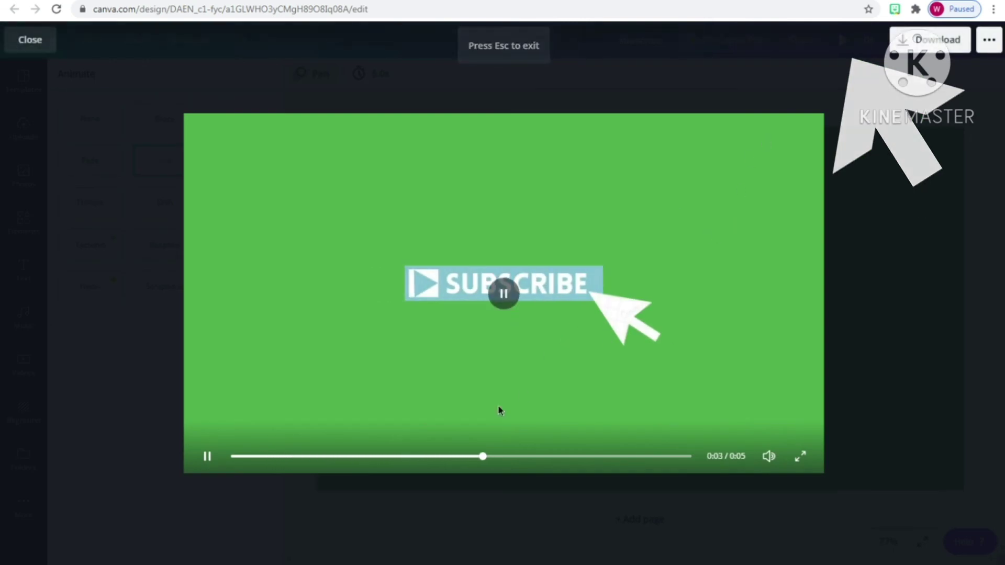
drag(544, 456, 186, 467)
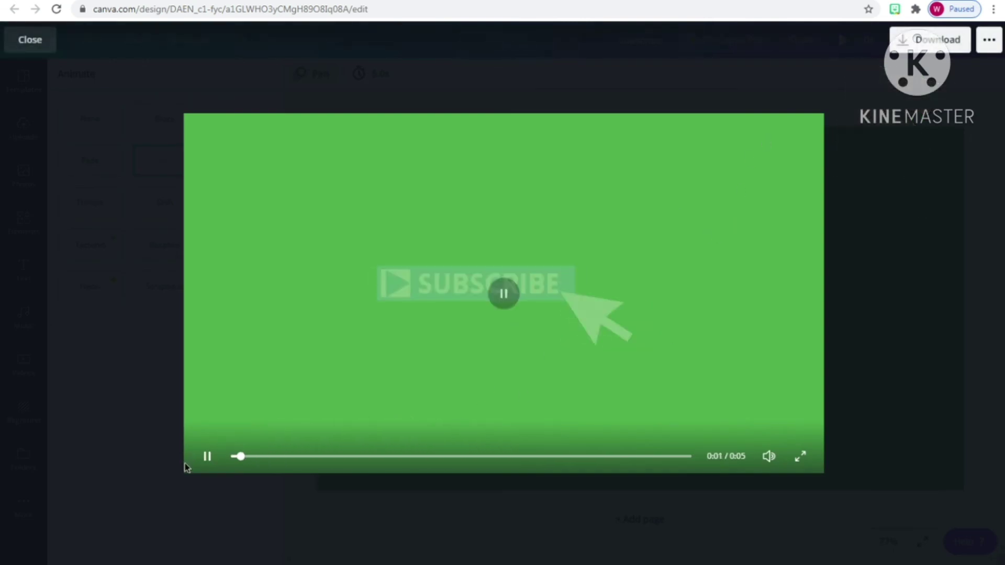
click(935, 41)
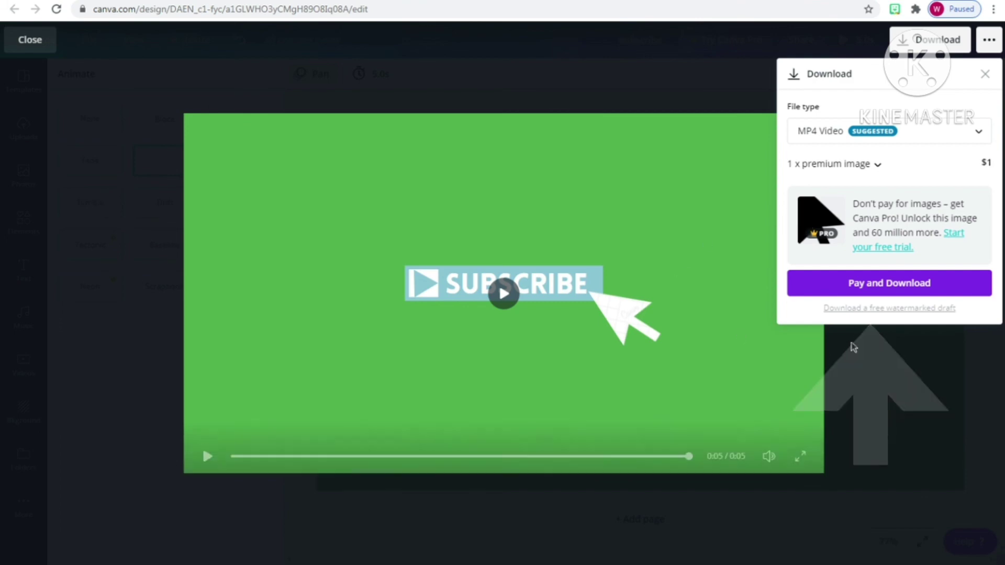
Download a free watermarked draft of the animated video.
click(876, 311)
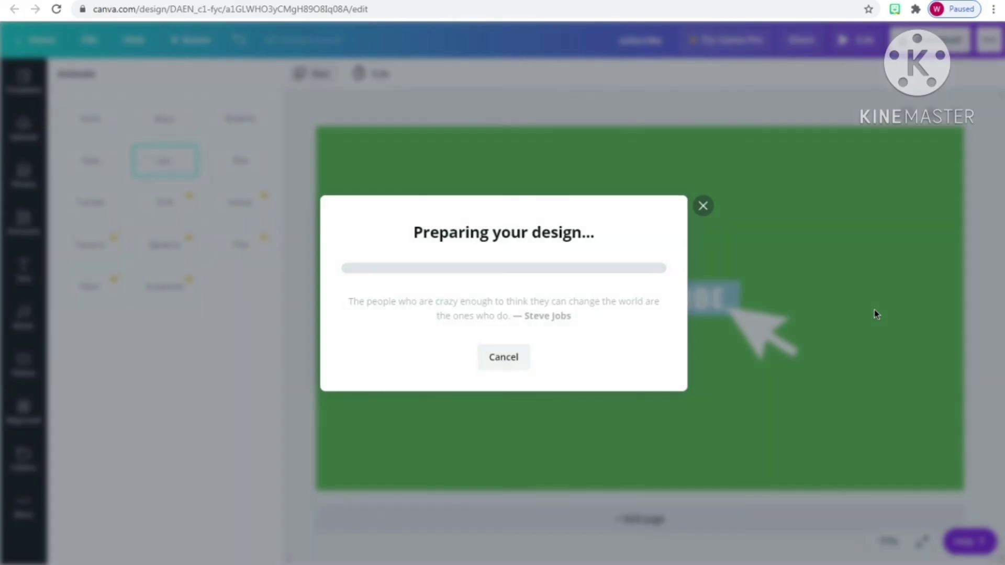